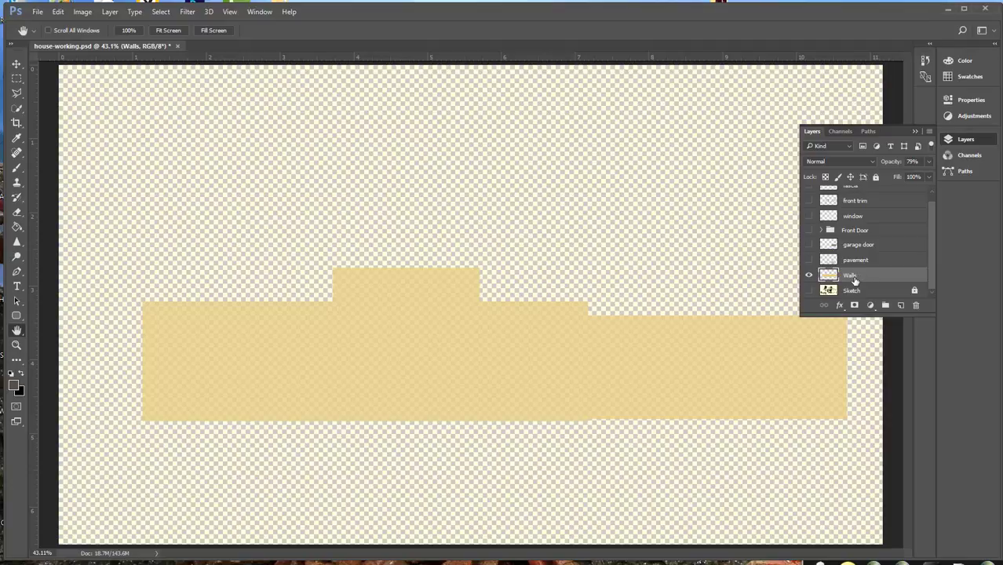
Set the Walls layer's opacity to 100% and load the layer's contents as a selection
left_click(929, 162)
left_click_drag(917, 175, 930, 175)
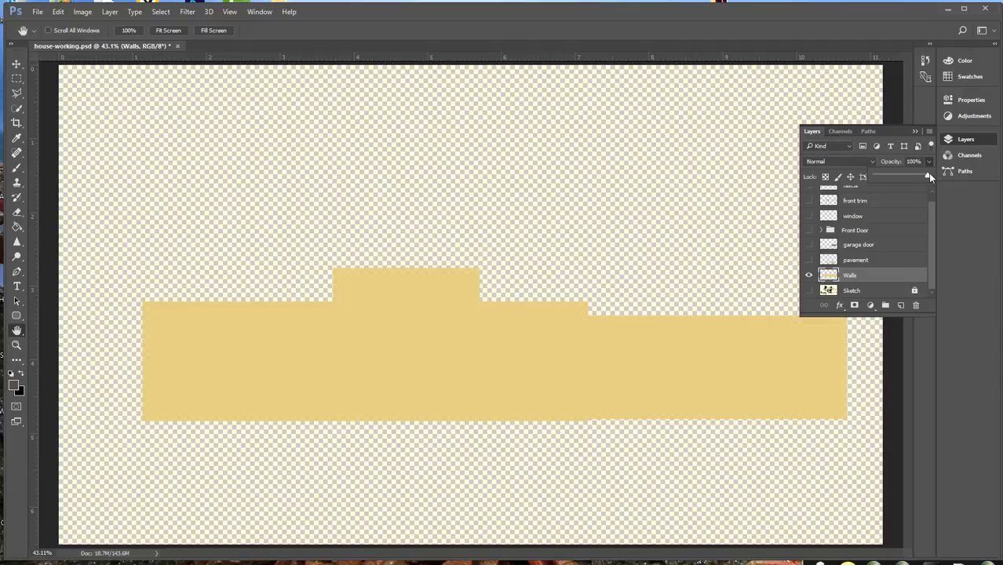
left_click(916, 128)
left_click(829, 274, "ctrl")
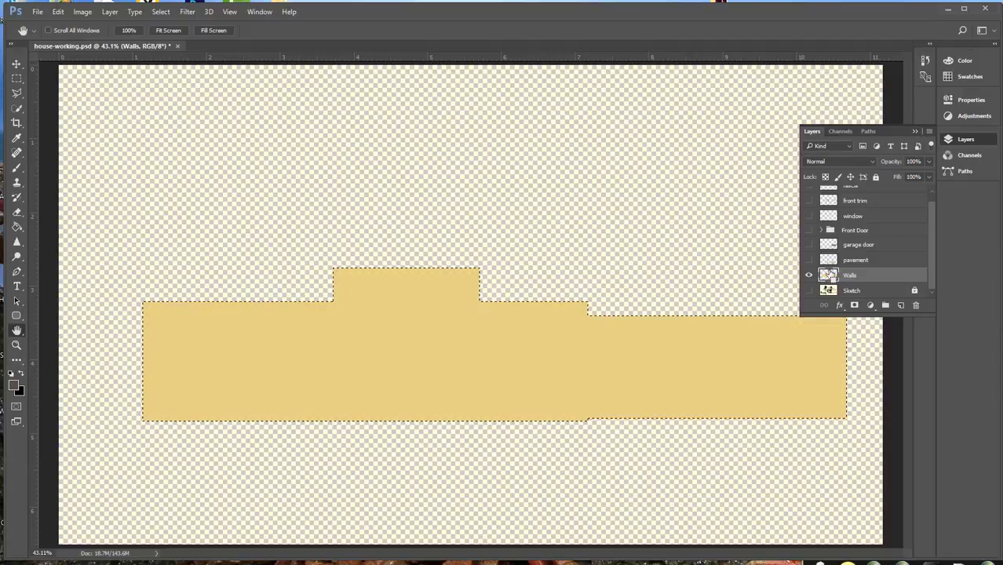
left_click(915, 132)
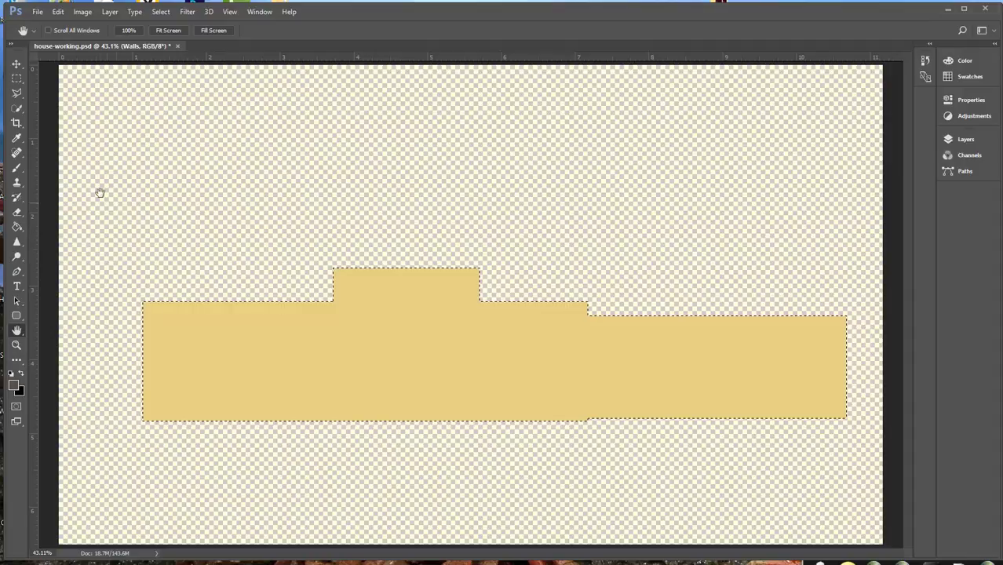
Activate the Brush tool and set its painting mode to Normal
left_click(18, 171)
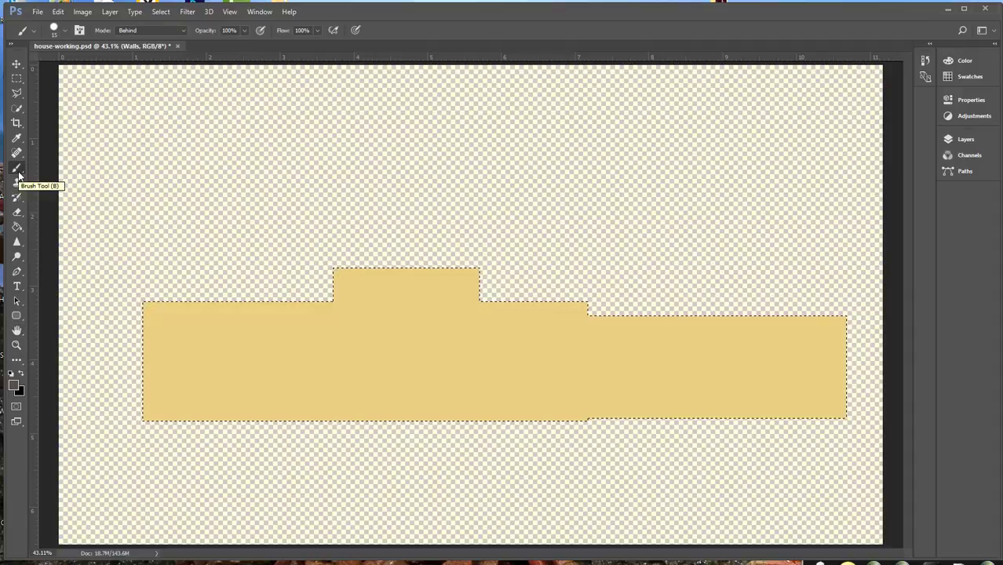
left_click(182, 30)
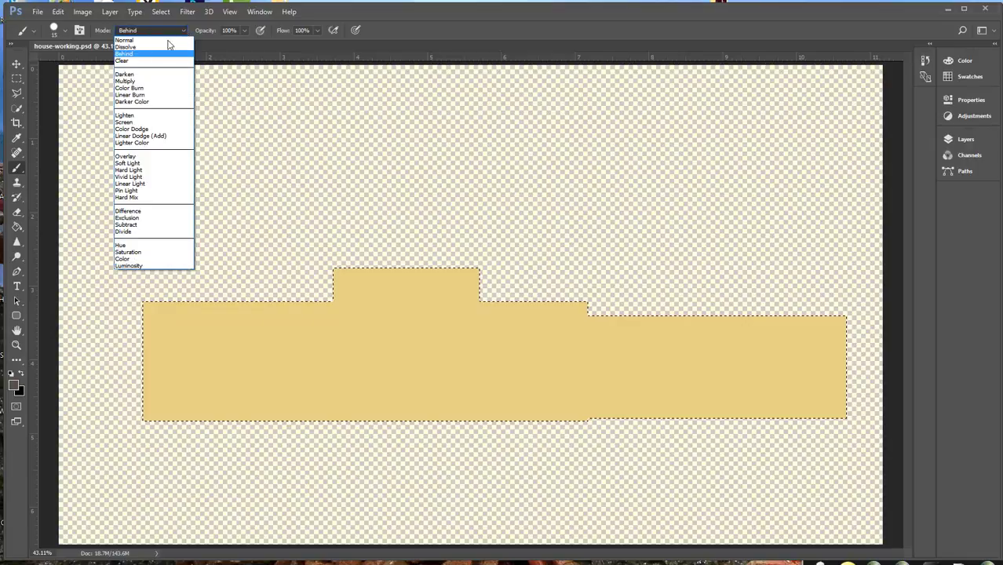
left_click(167, 40)
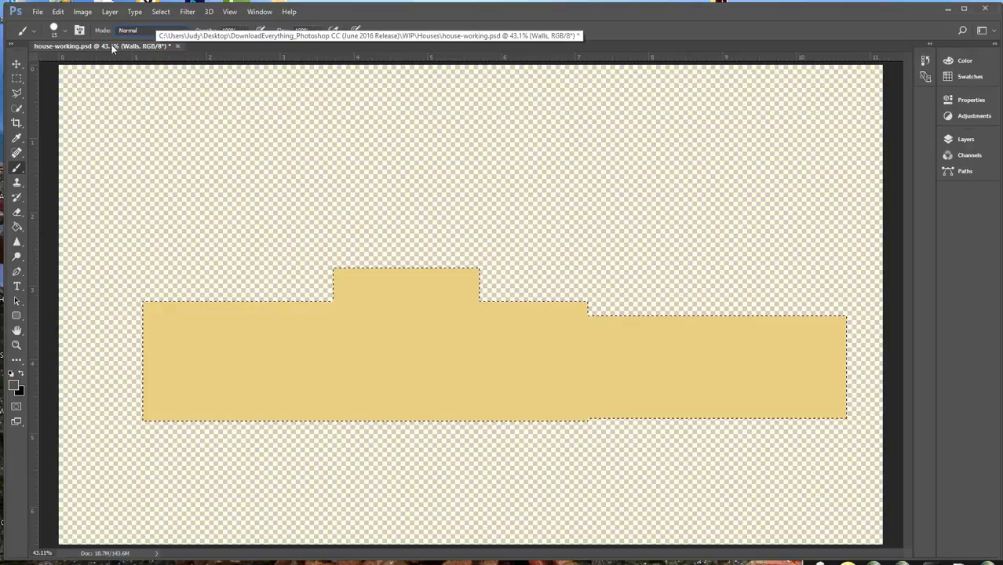
Replace the current brush presets with the Faux Finish Brushes set without saving changes to the existing brushes
left_click(66, 30)
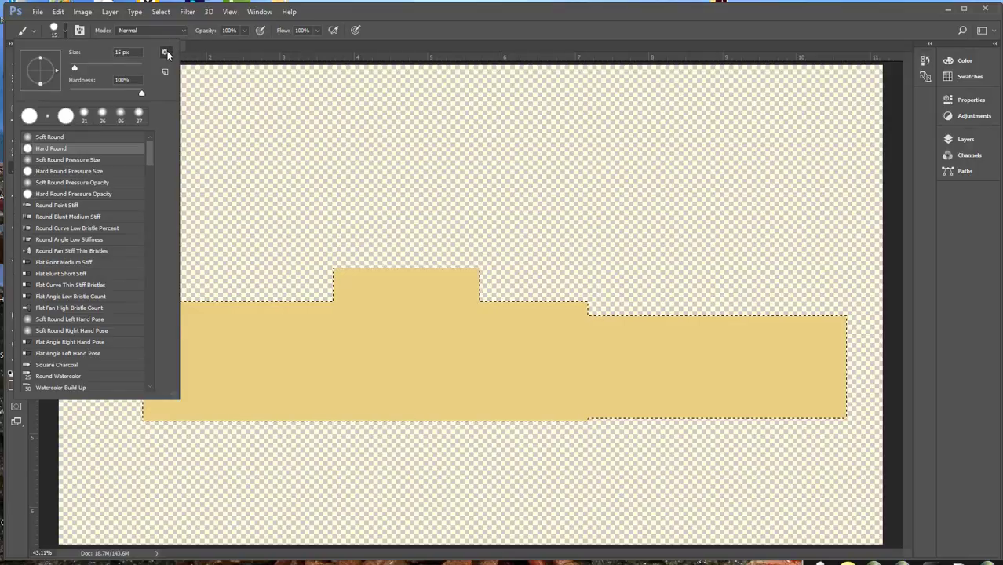
left_click(166, 52)
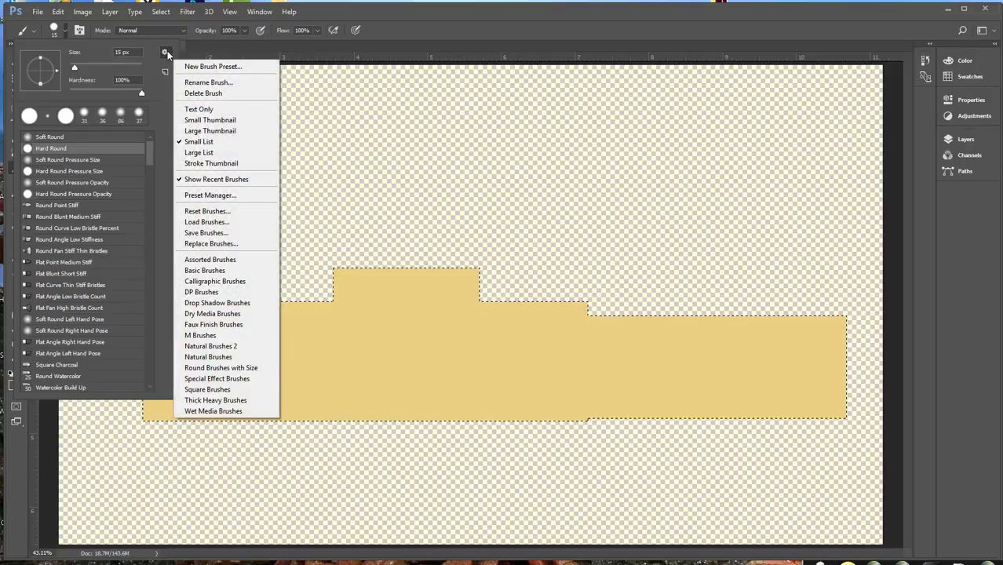
left_click(227, 324)
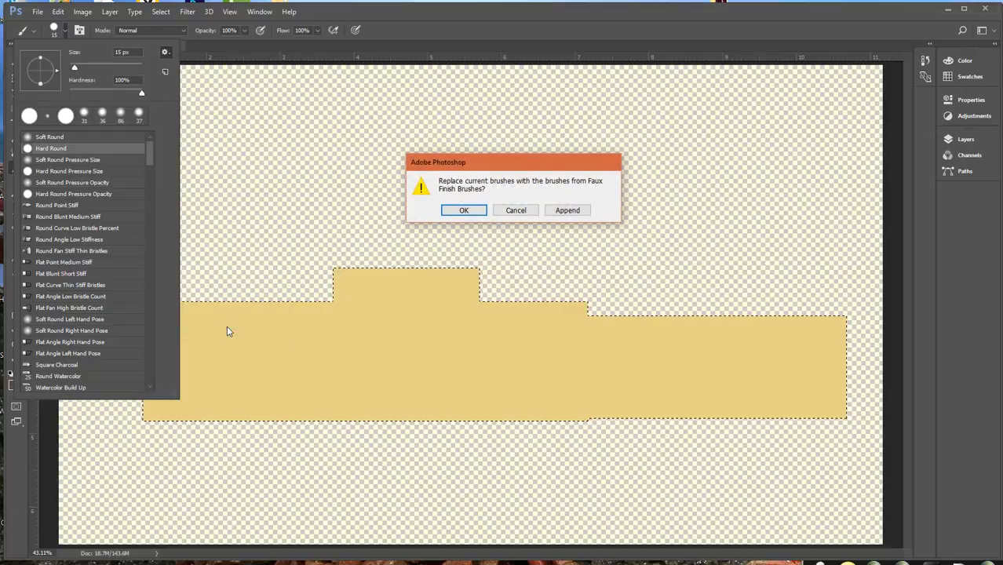
left_click(462, 212)
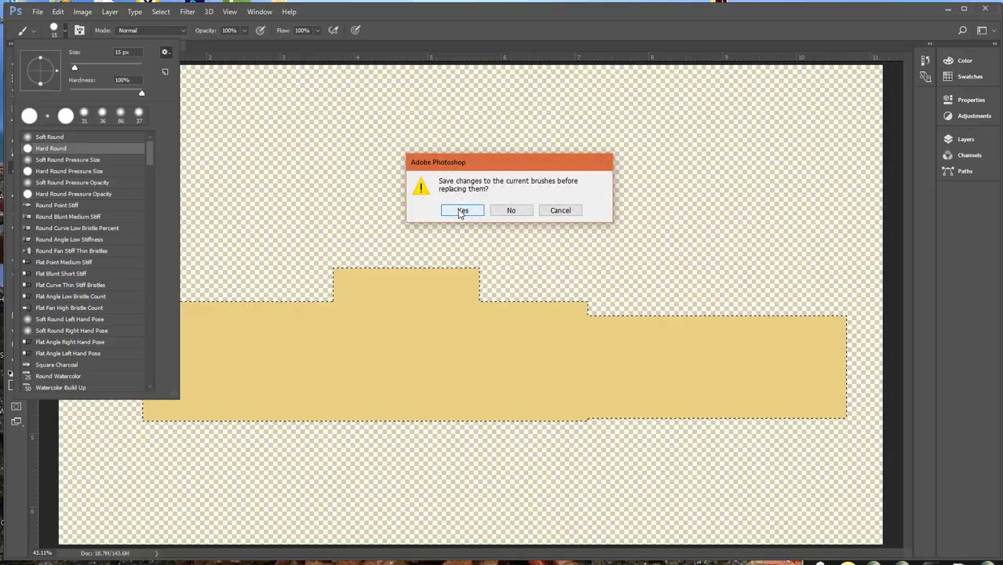
left_click(510, 210)
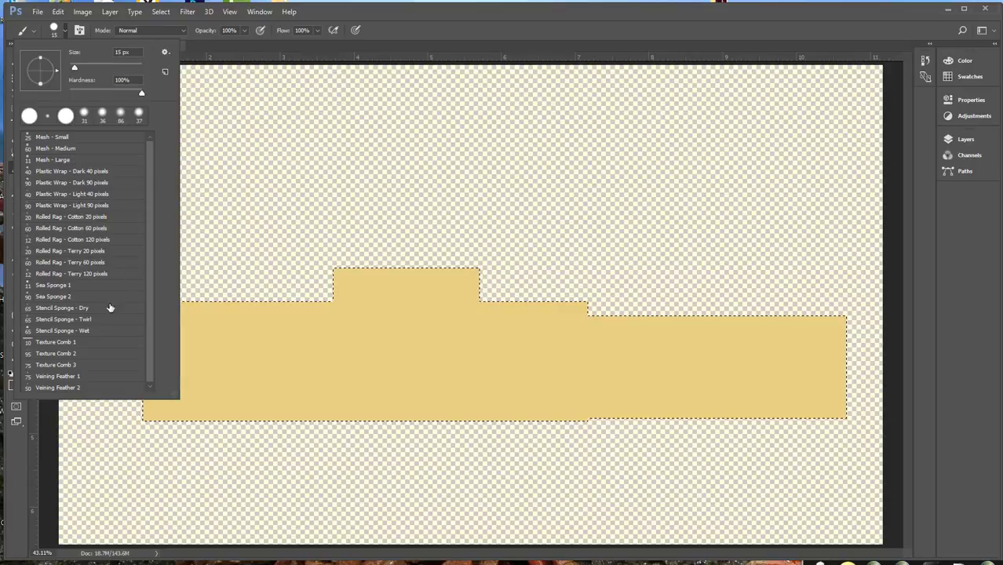
Choose the Stencil Sponge - Wet brush and set its size to 700 px
left_click(85, 332)
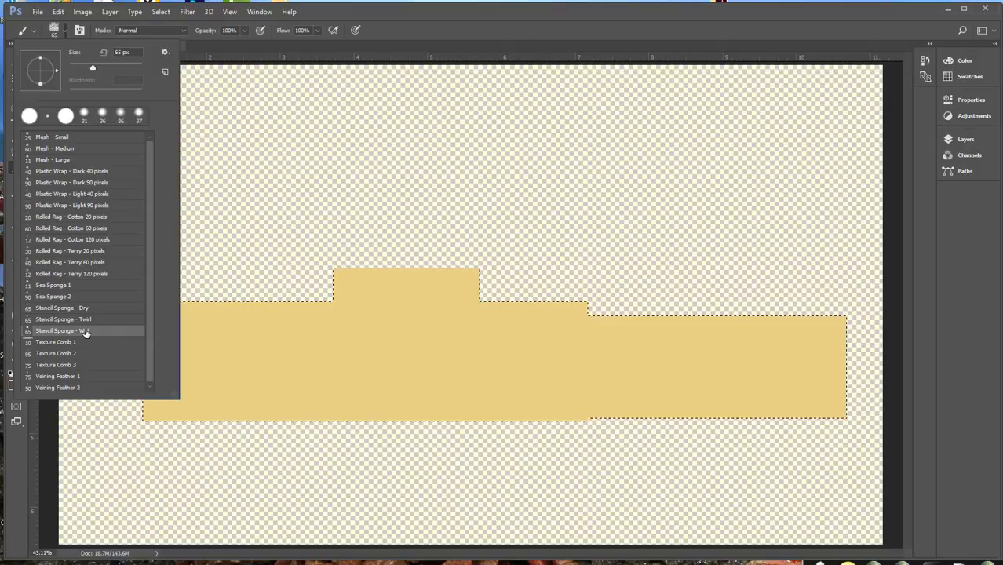
left_click_drag(92, 69, 136, 68)
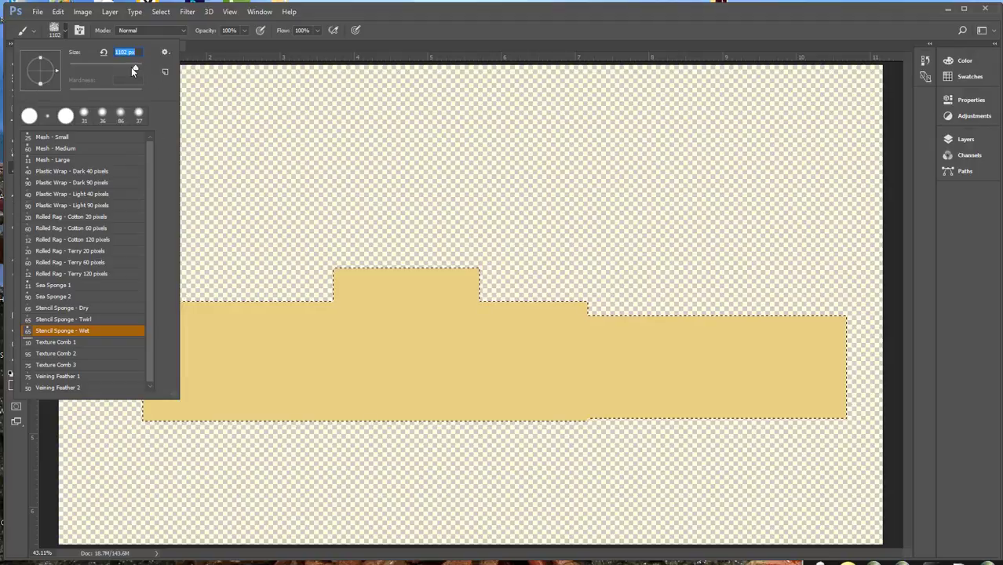
type("700")
key("Return")
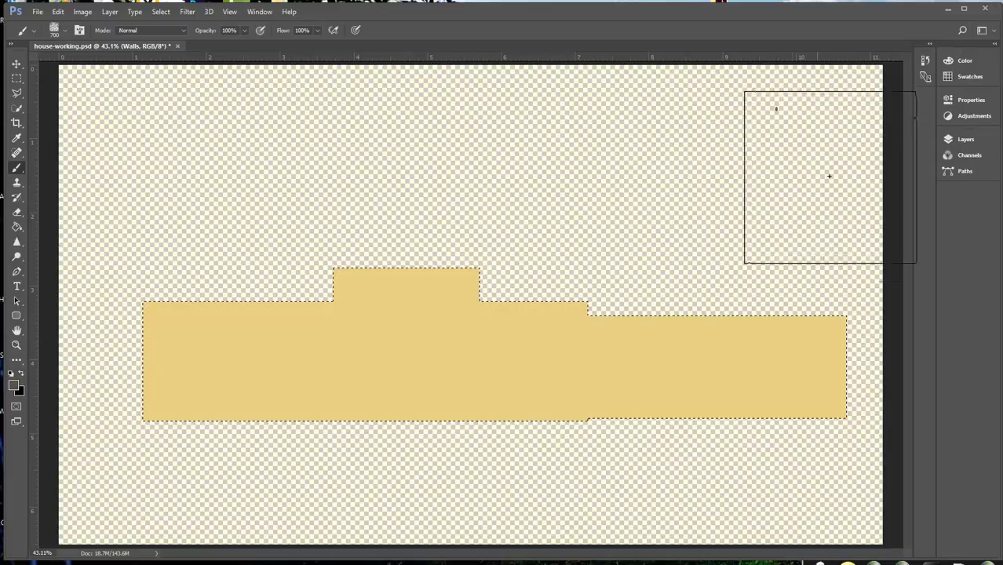
Paint a sponge texture across the selected walls with the Stucco 3 swatch colour, and deselect
left_click(946, 77)
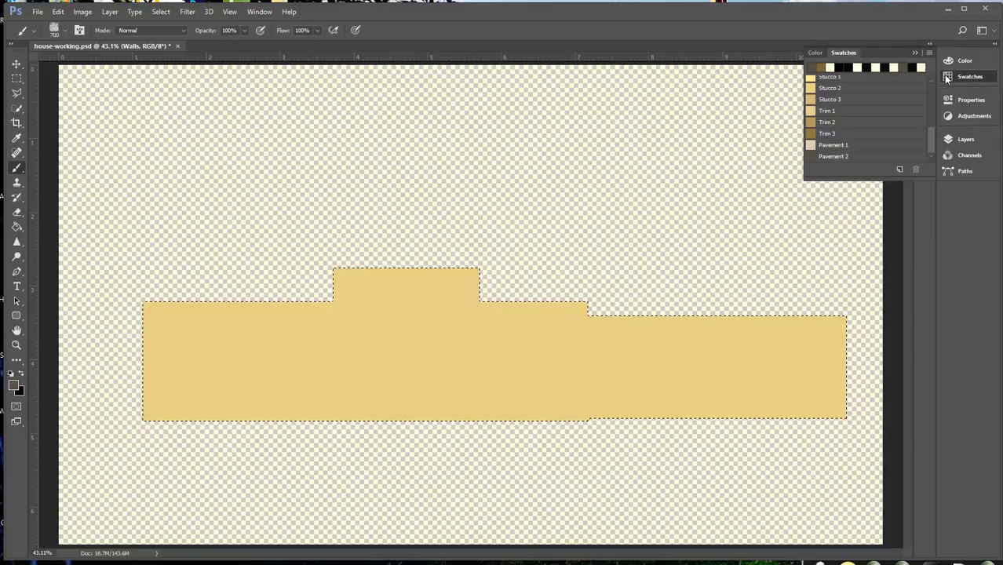
left_click(813, 97)
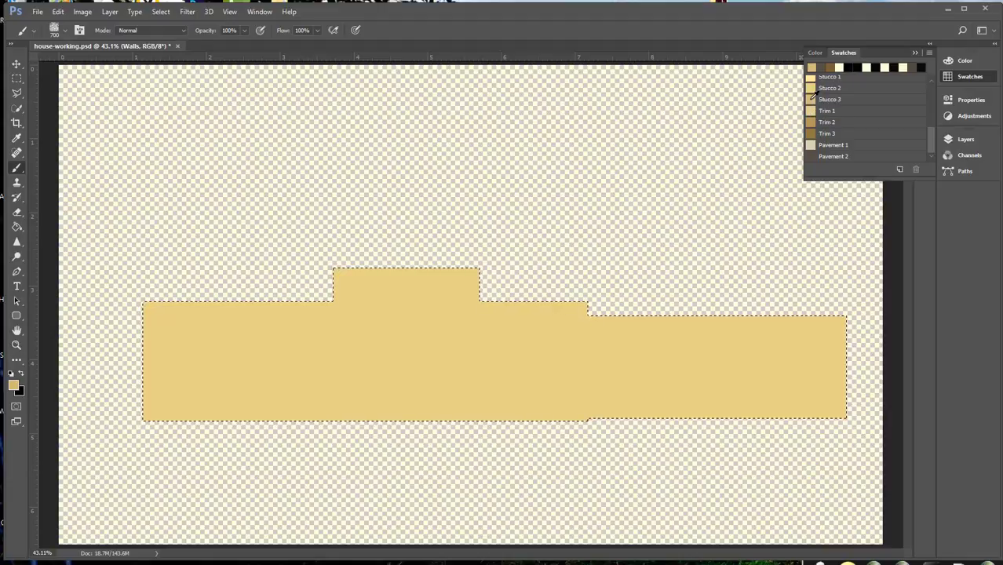
left_click(173, 351)
mouse_move(173, 352)
left_mouse_down()
mouse_move(433, 340)
mouse_move(578, 362)
mouse_move(803, 368)
left_mouse_up()
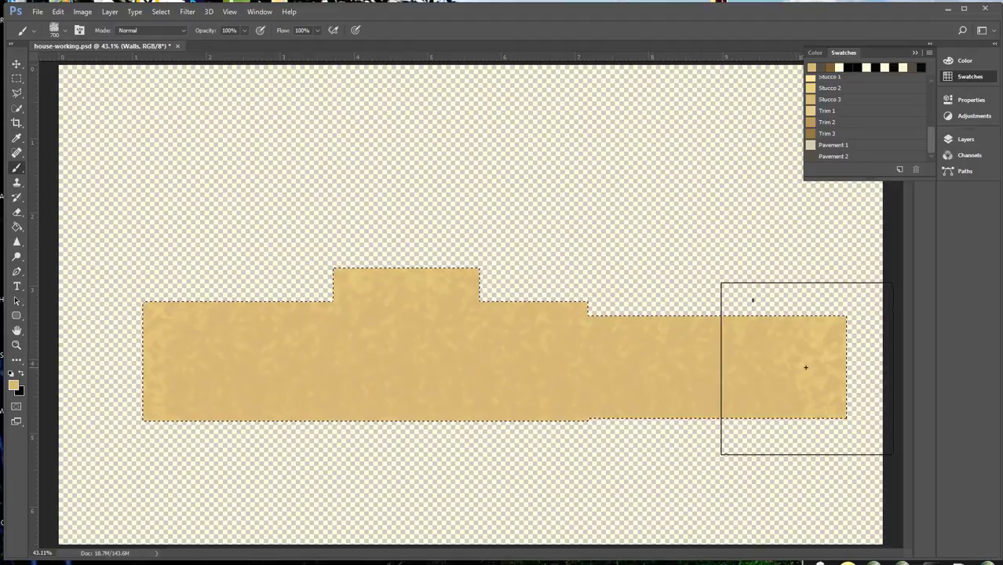
key("ctrl+d")
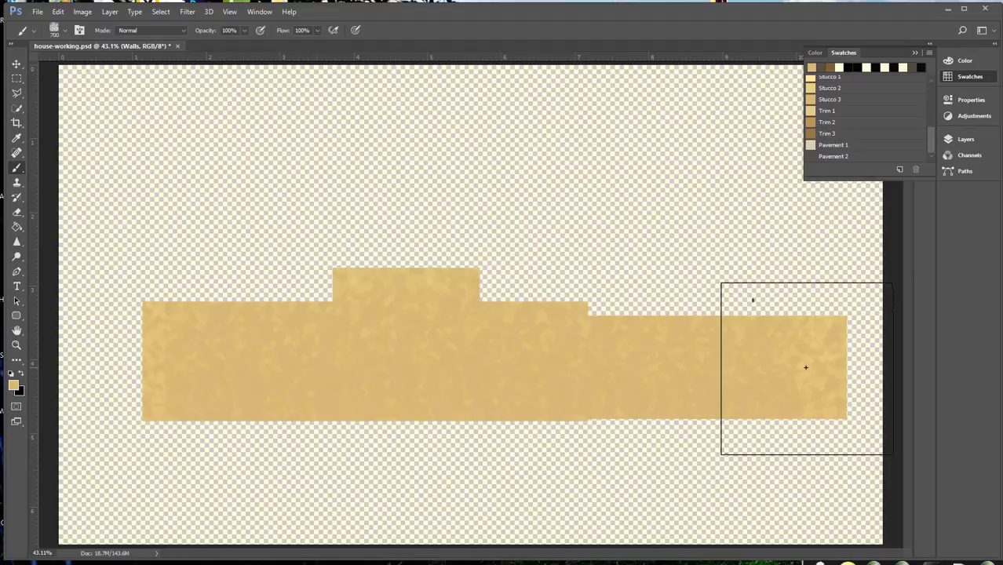
Show the trim, garage door, pavement and Sketch layers again, and lower the Walls layer's opacity to 71%
left_click(947, 139)
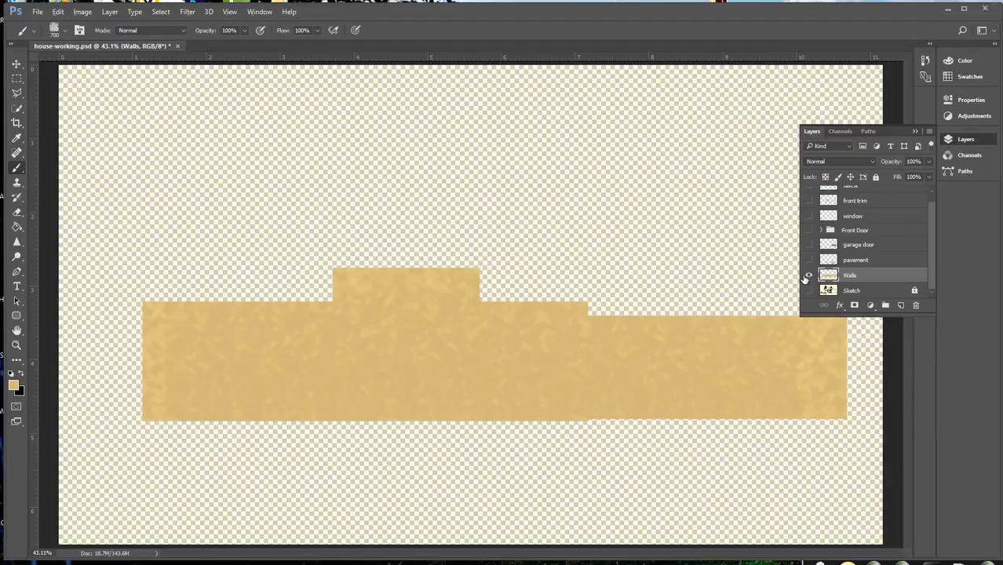
left_click(808, 276, "alt")
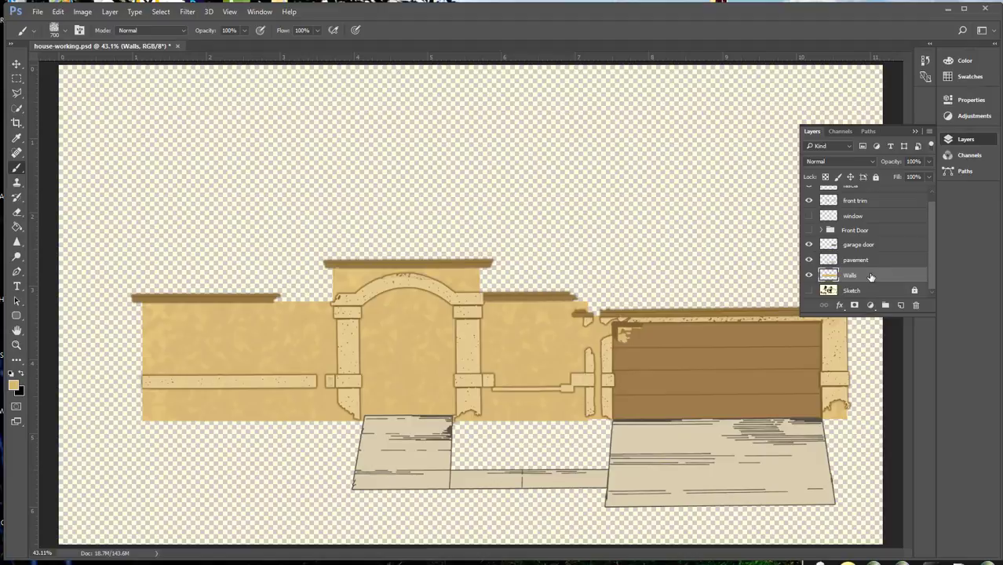
left_click(927, 177)
left_click_drag(921, 178, 911, 181)
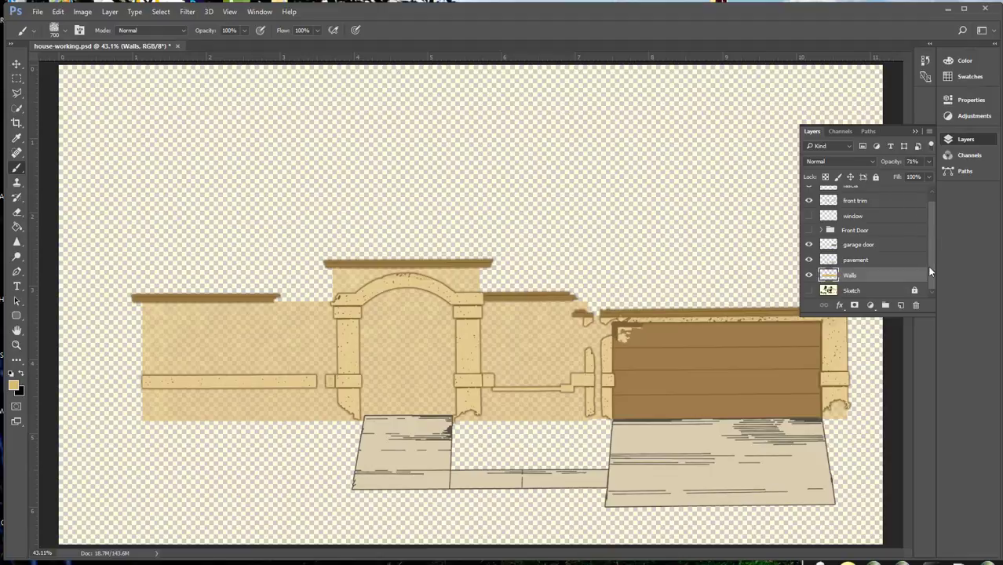
left_click(809, 291)
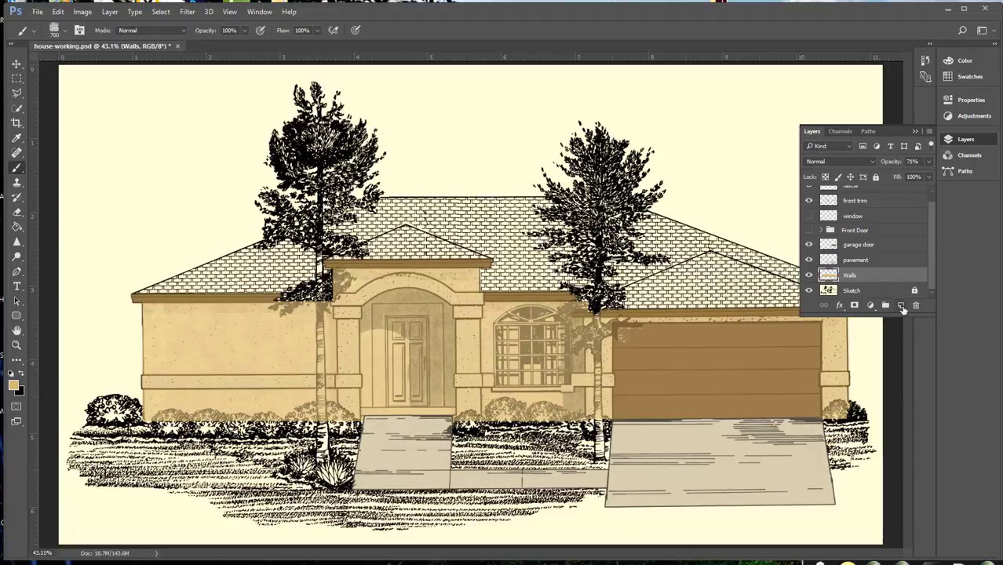
Add a new layer named "house shadows" and move it directly below the front trim layer
left_click(901, 306)
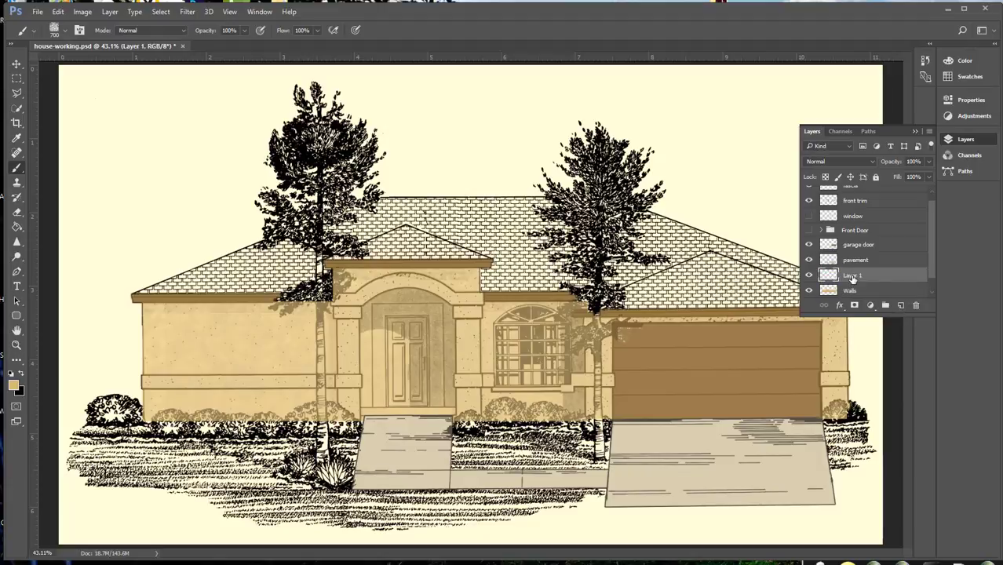
double_click(851, 275)
type("hous")
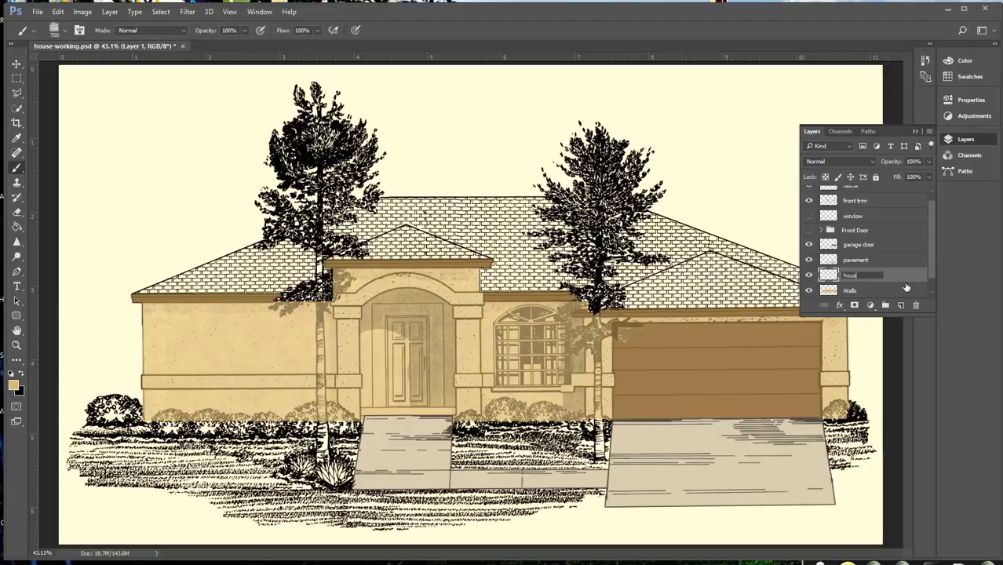
type("e shadows")
key("Return")
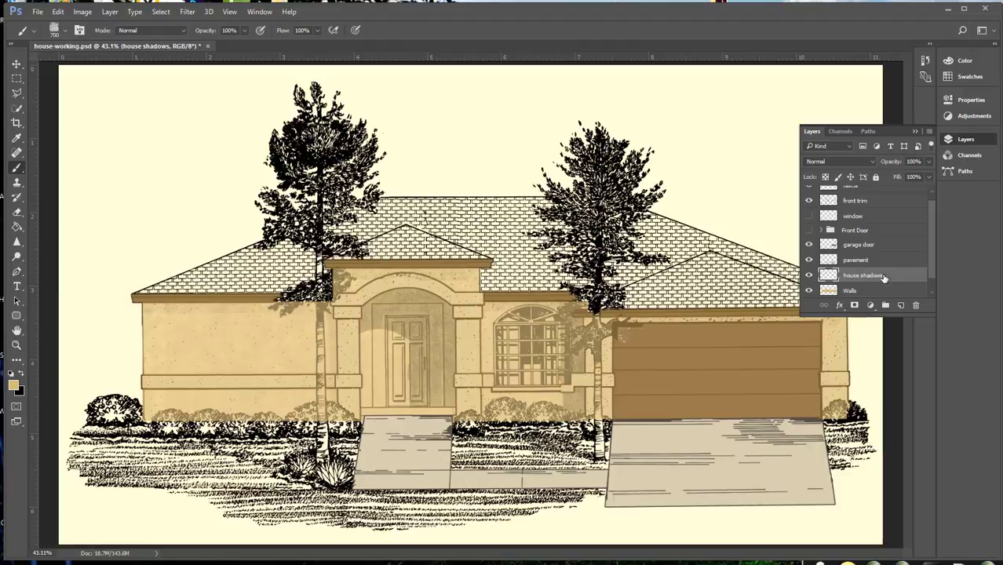
left_click_drag(884, 277, 870, 208)
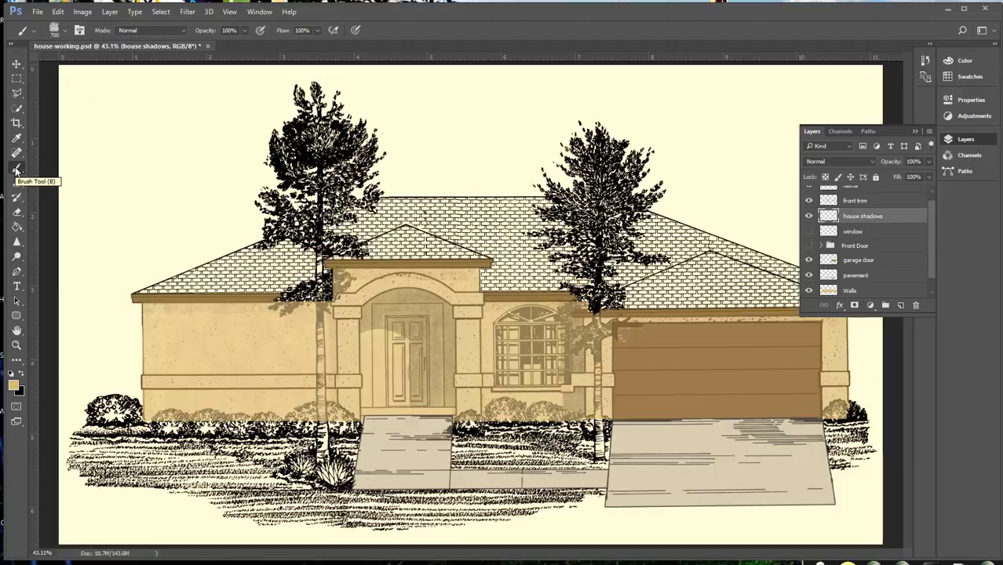
Pick the Doors 3 swatch as the foreground colour
left_click(964, 78)
left_click_drag(932, 128, 929, 86)
left_click(813, 102)
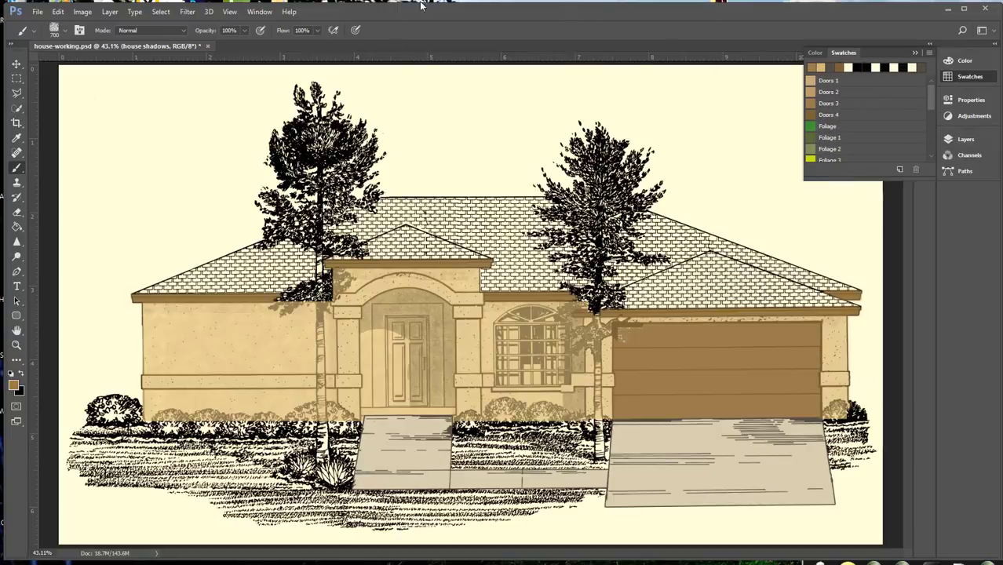
Reset the brush presets to the default brushes, replacing the Faux Finish set
left_click(36, 34)
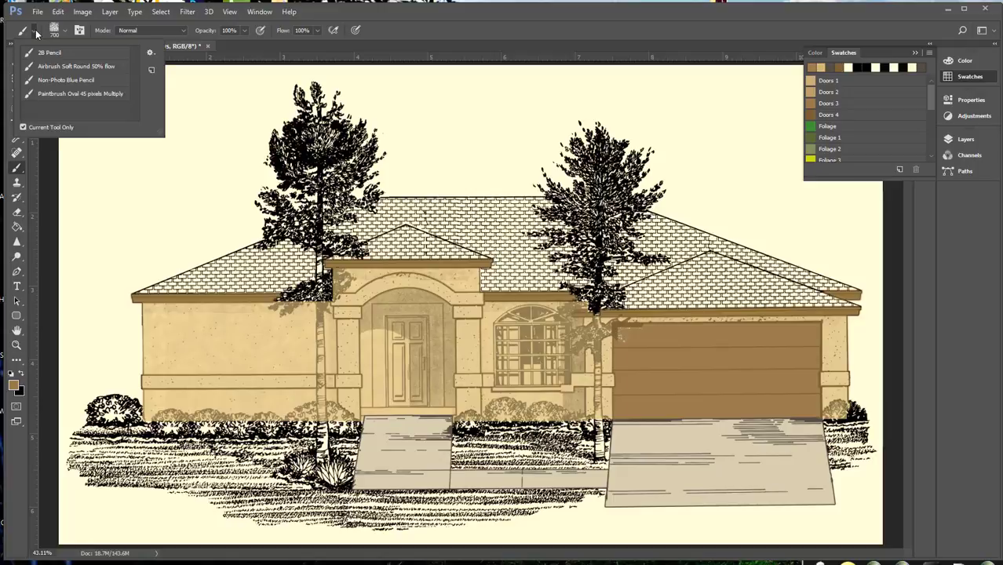
left_click(66, 33)
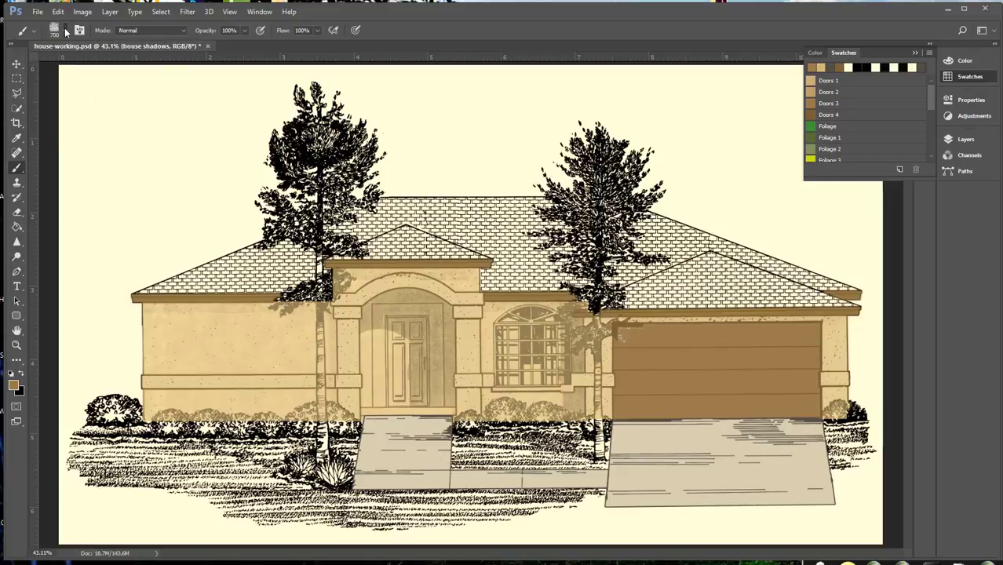
left_click(66, 33)
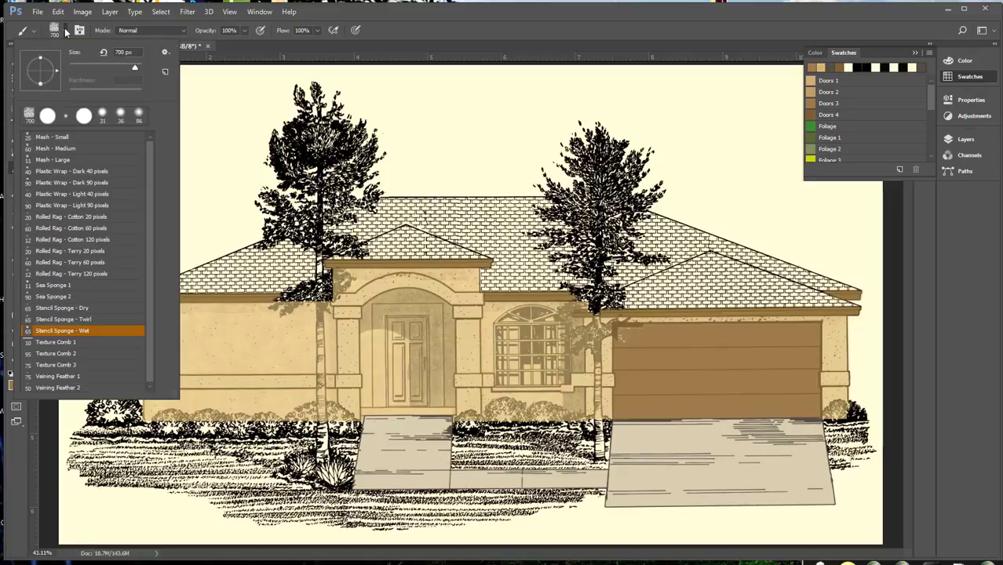
left_click(164, 52)
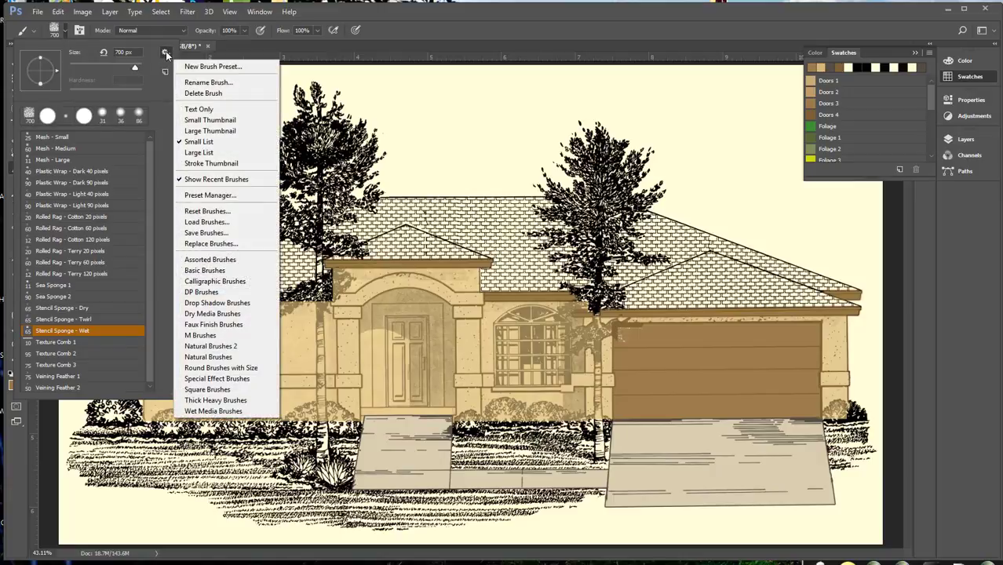
left_click(240, 212)
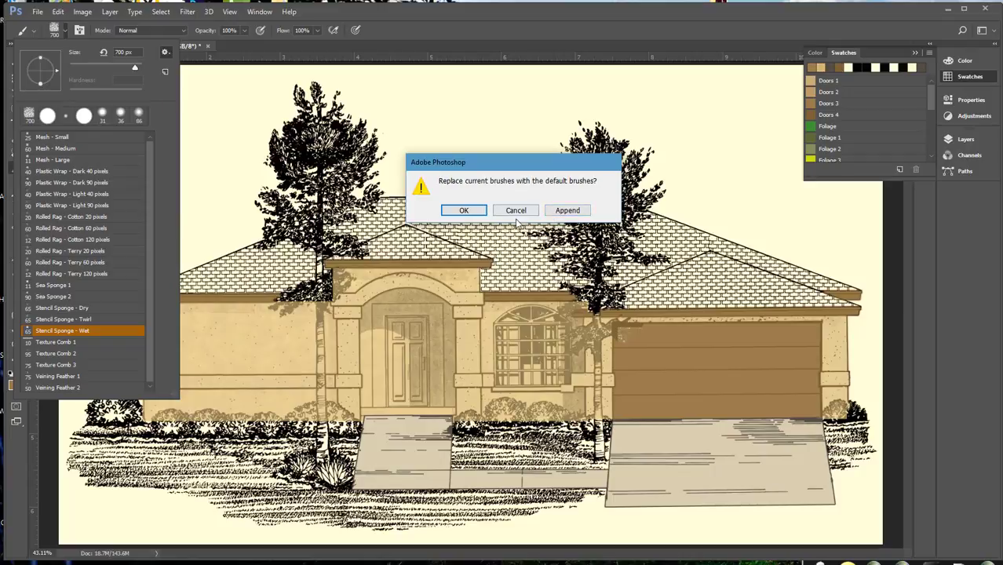
left_click(463, 210)
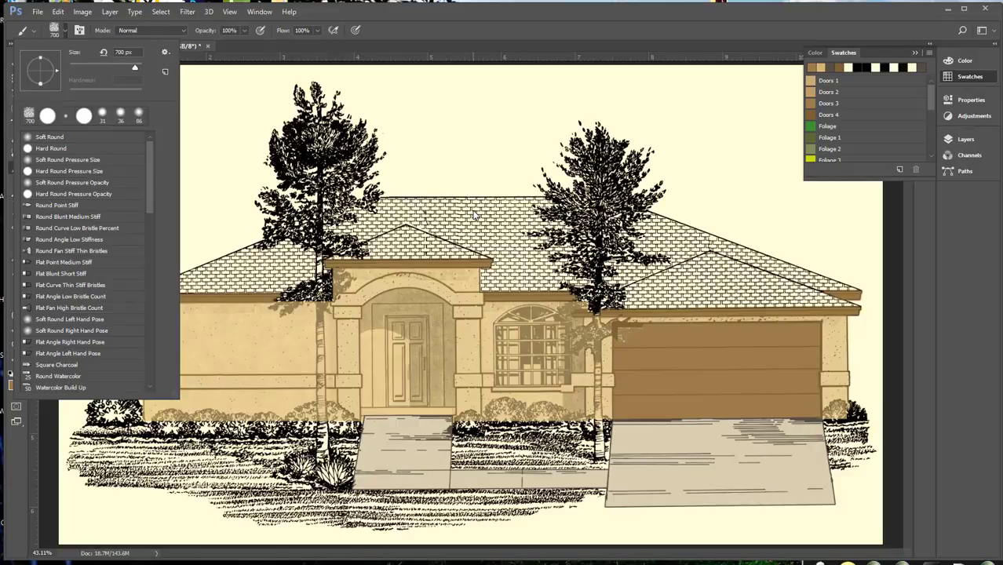
Choose the Soft Round brush at 102 px and set its opacity to 25%
left_click(66, 138)
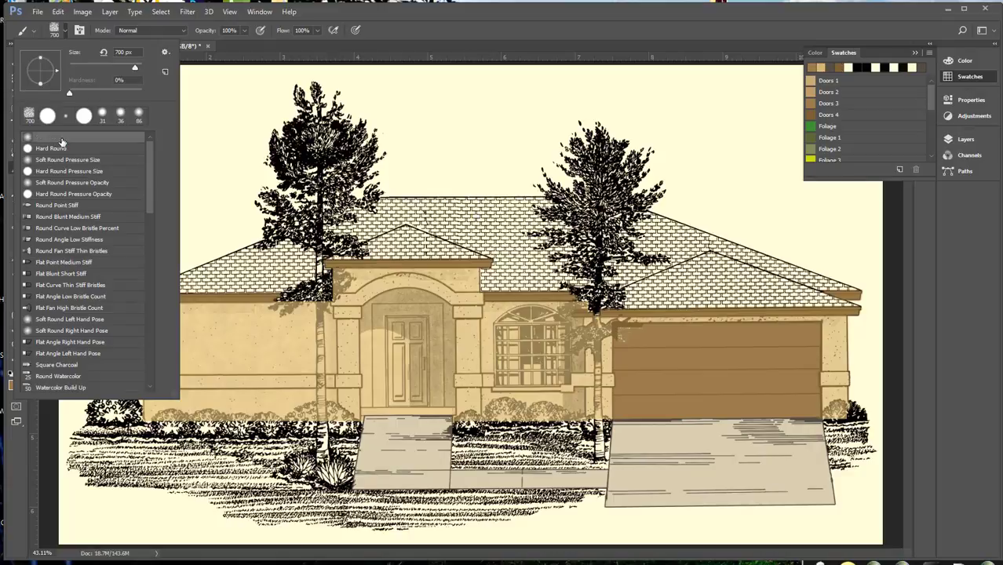
left_click(90, 57)
type("100")
key("Return")
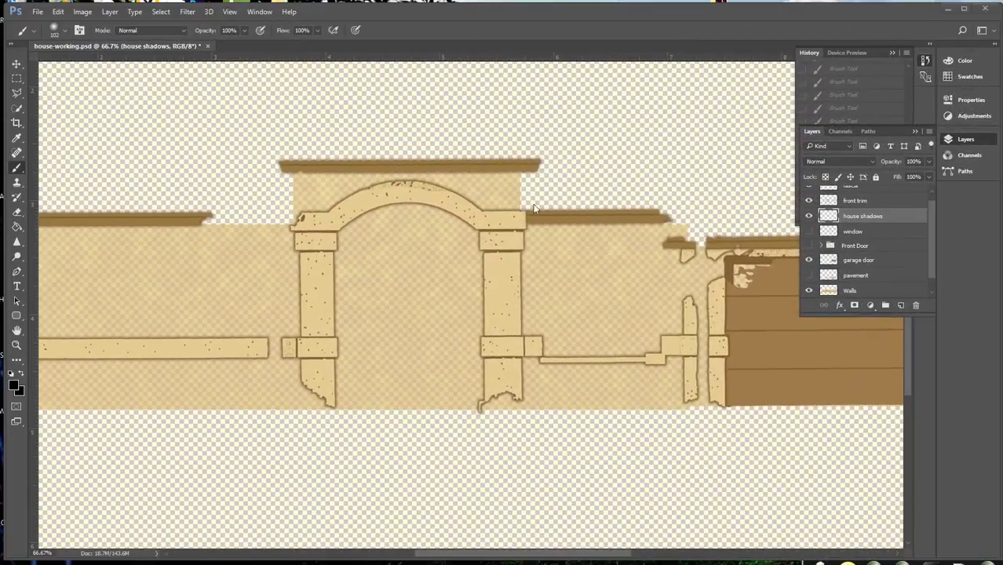
left_click(244, 30)
left_click_drag(202, 47, 204, 47)
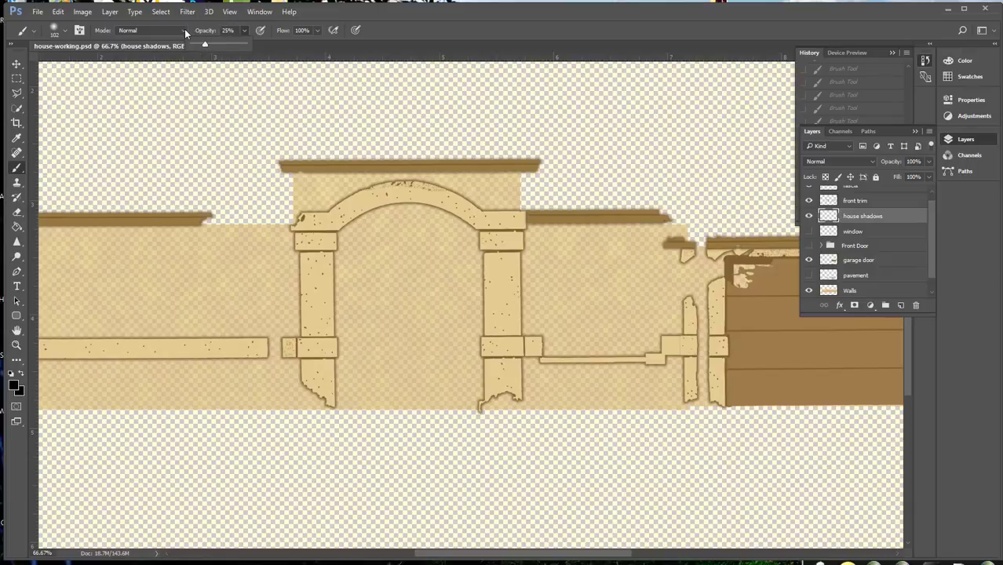
Set the brush's blending mode to Multiply and enable airbrush-style build-up effects
left_click(185, 31)
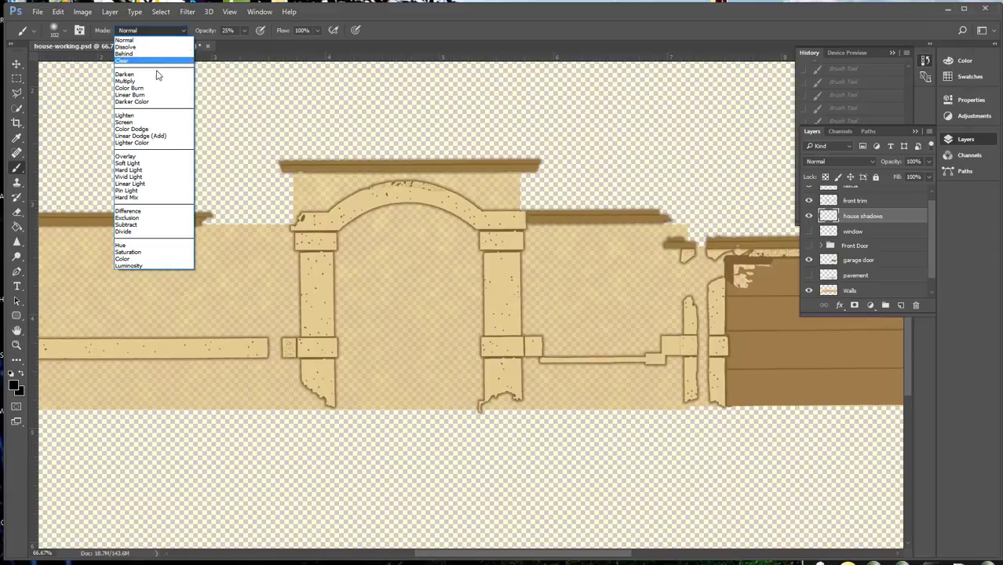
left_click(153, 81)
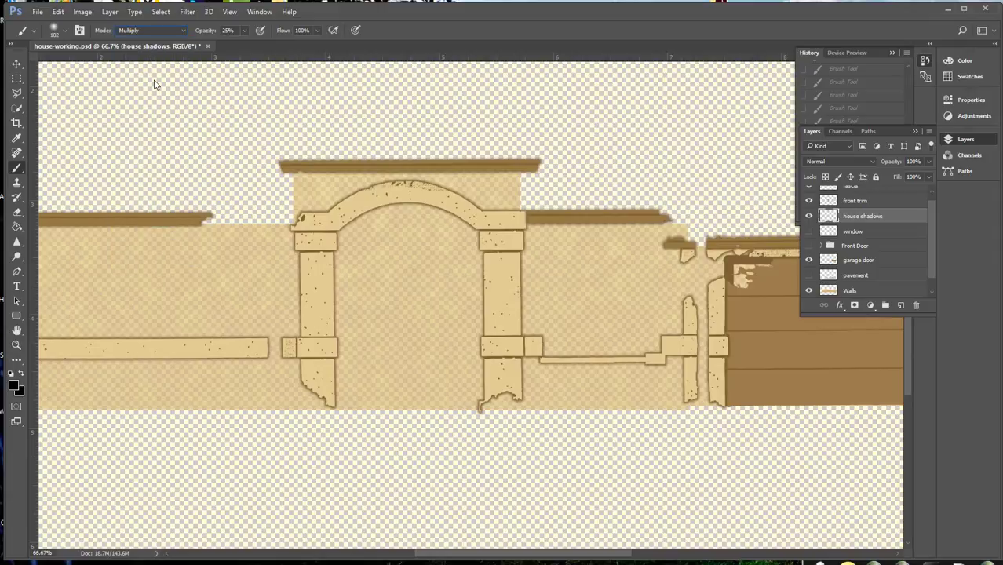
left_click(334, 32)
Show the Sketch layer and paint soft shadows beneath the entry's roof fascia and inside the arched door recess
scroll(925, 259, "down", 1)
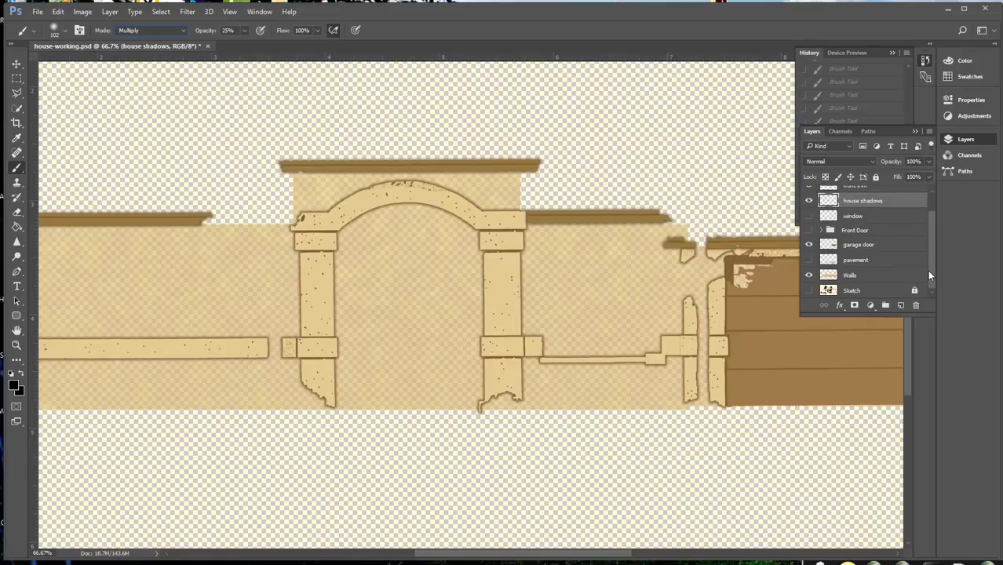
left_click(809, 291)
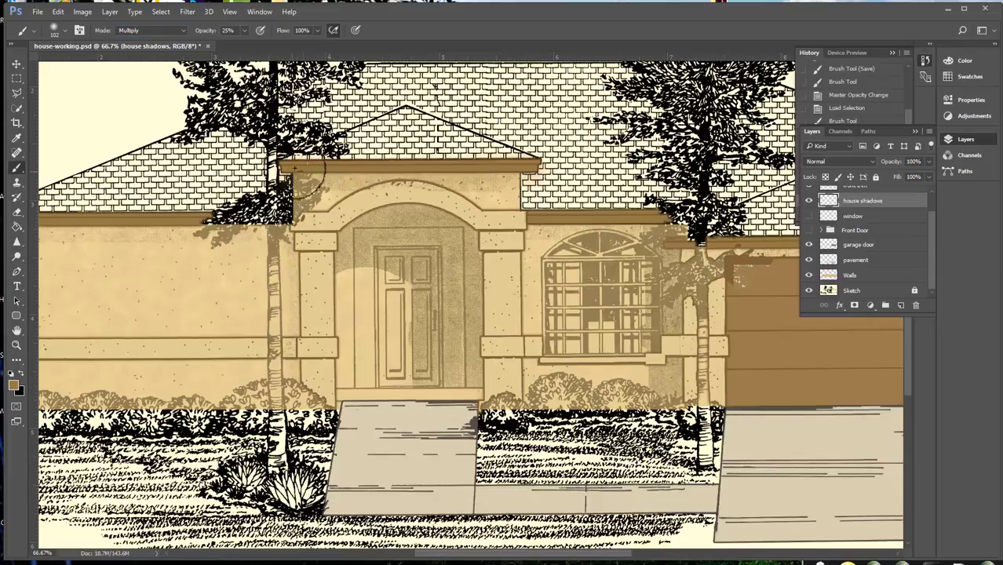
mouse_move(295, 168)
left_mouse_down()
mouse_move(535, 174)
mouse_move(291, 177)
mouse_move(514, 181)
left_mouse_up()
mouse_move(358, 237)
left_mouse_down()
mouse_move(475, 306)
mouse_move(470, 370)
mouse_move(362, 252)
mouse_move(449, 318)
mouse_move(448, 328)
mouse_move(359, 249)
mouse_move(410, 207)
mouse_move(467, 258)
mouse_move(454, 366)
left_mouse_up()
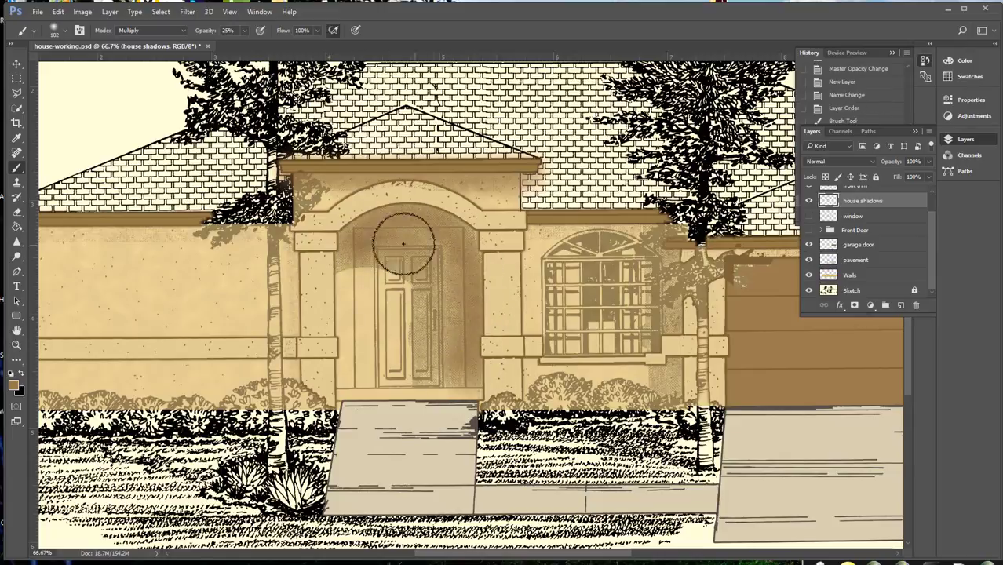
left_click_drag(403, 242, 450, 332)
Paint shadows on the wall between window and garage, under the left-hand eave and along the entry column, checking them with the Sketch layer hidden
left_click_drag(663, 234, 664, 389)
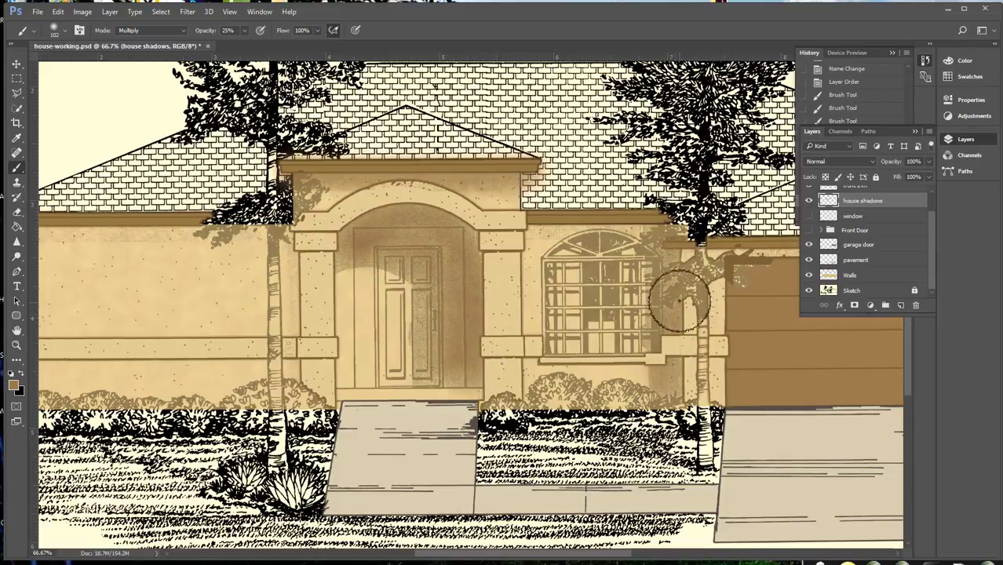
left_click_drag(680, 300, 685, 254)
left_click_drag(263, 226, 0, 235)
left_click_drag(282, 232, 5, 221)
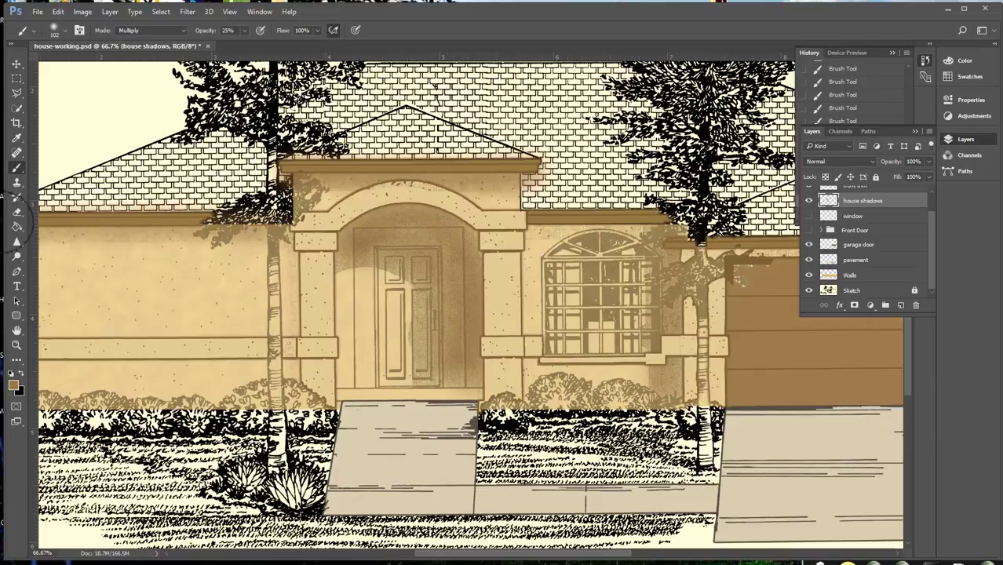
mouse_move(293, 245)
left_mouse_down()
mouse_move(293, 369)
mouse_move(305, 268)
mouse_move(298, 362)
left_mouse_up()
mouse_move(681, 252)
left_mouse_down()
mouse_move(375, 259)
mouse_move(690, 257)
mouse_move(441, 271)
mouse_move(698, 257)
left_mouse_up()
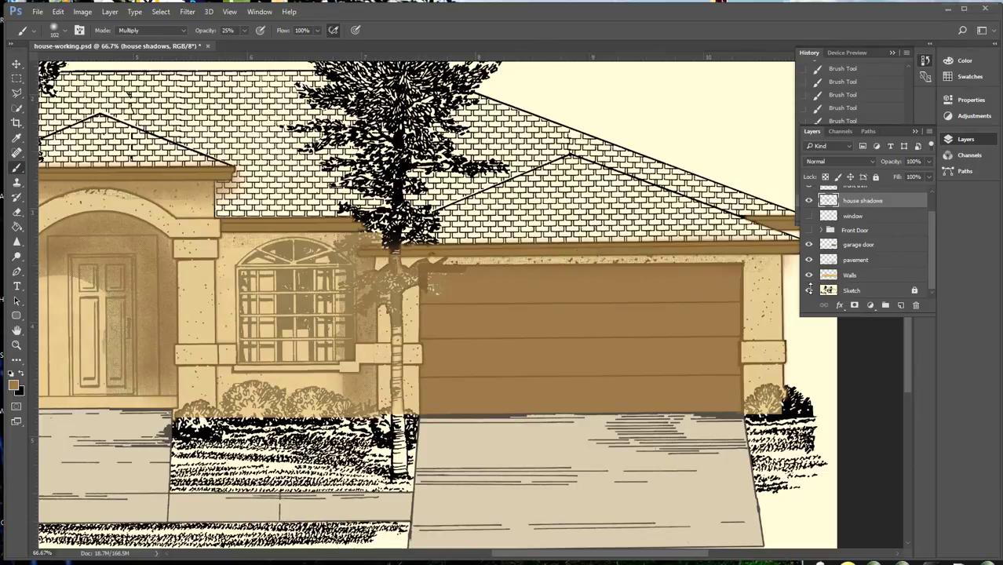
left_click(809, 290)
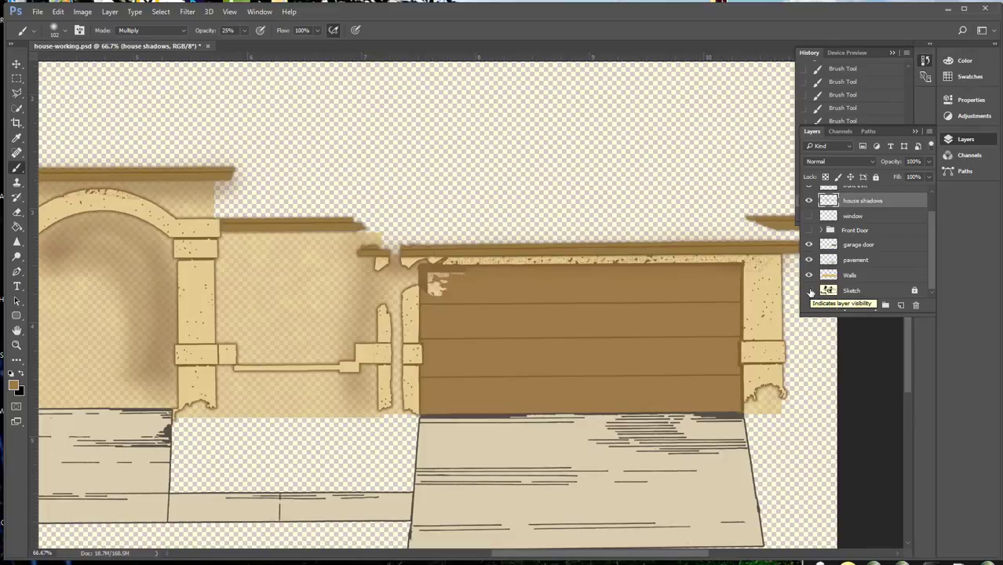
left_click(809, 291)
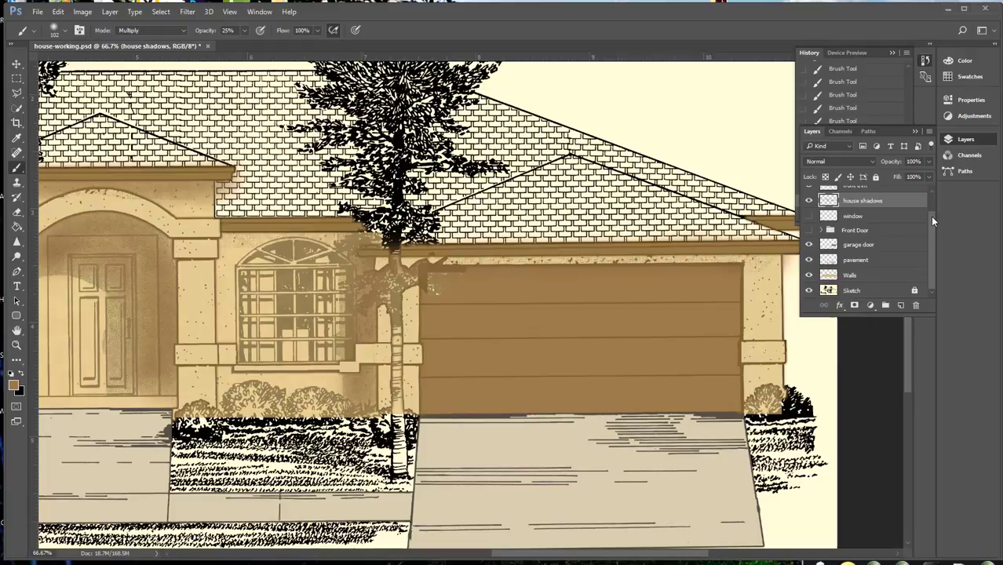
Add a new layer named "Window inside" and move it directly below the window layer
left_click(900, 304)
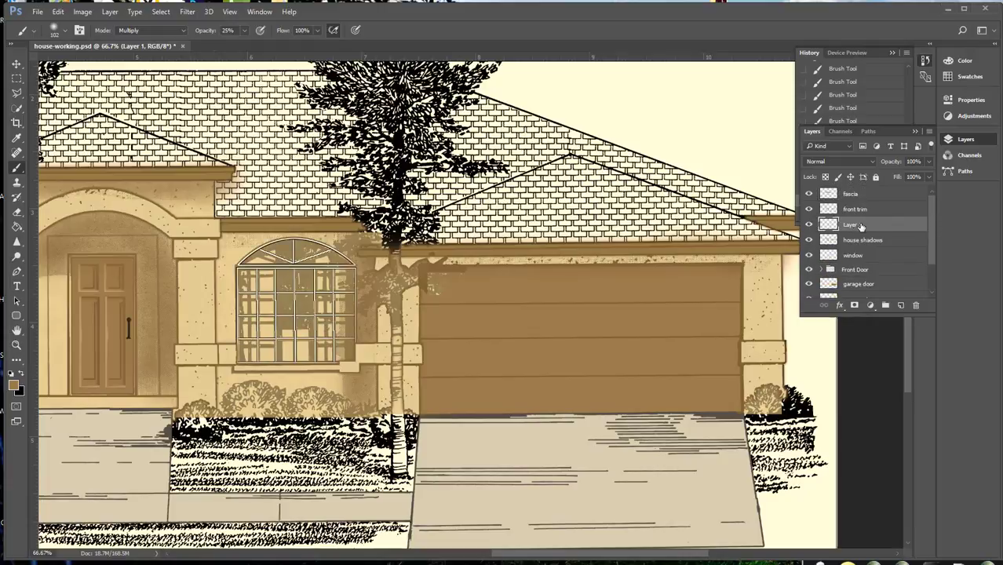
double_click(861, 226)
type("Window inside")
key("Return")
left_click_drag(866, 239, 866, 258)
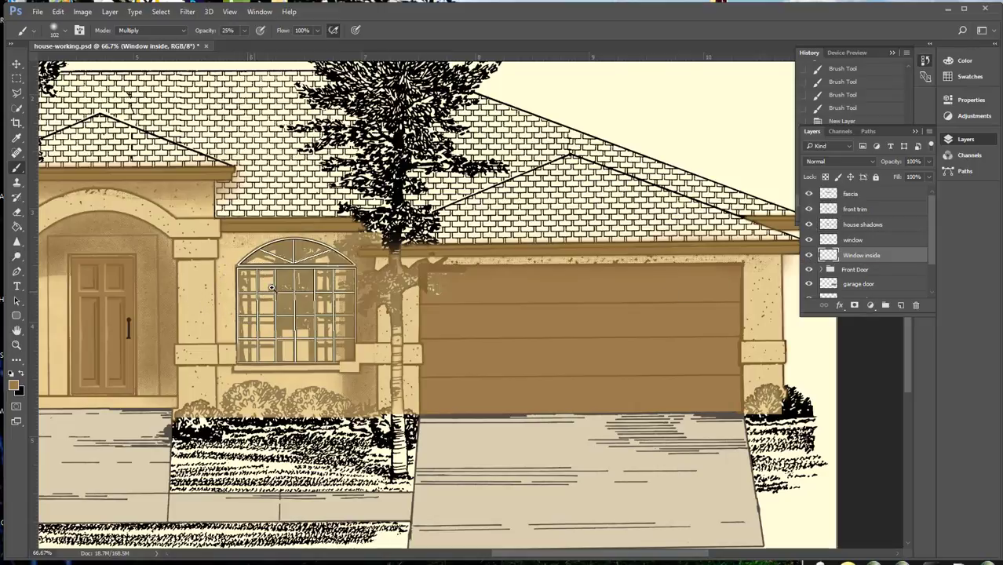
Select the entire arched window with the Polygonal Lasso, following the outer frame around the arch, sides and sill
left_click(304, 289, "ctrl")
left_click_drag(302, 337, 384, 273)
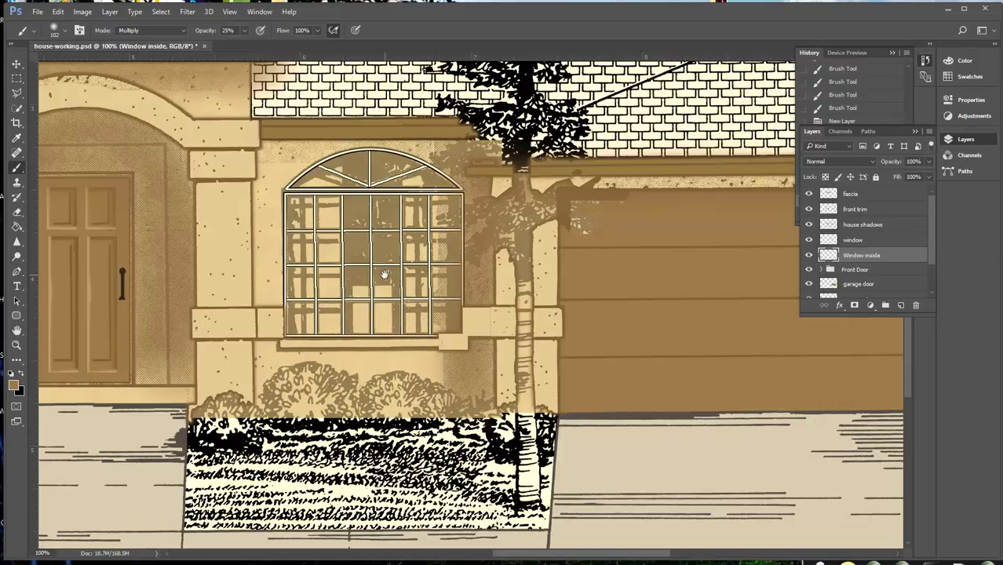
key("e")
key("ctrl+plus")
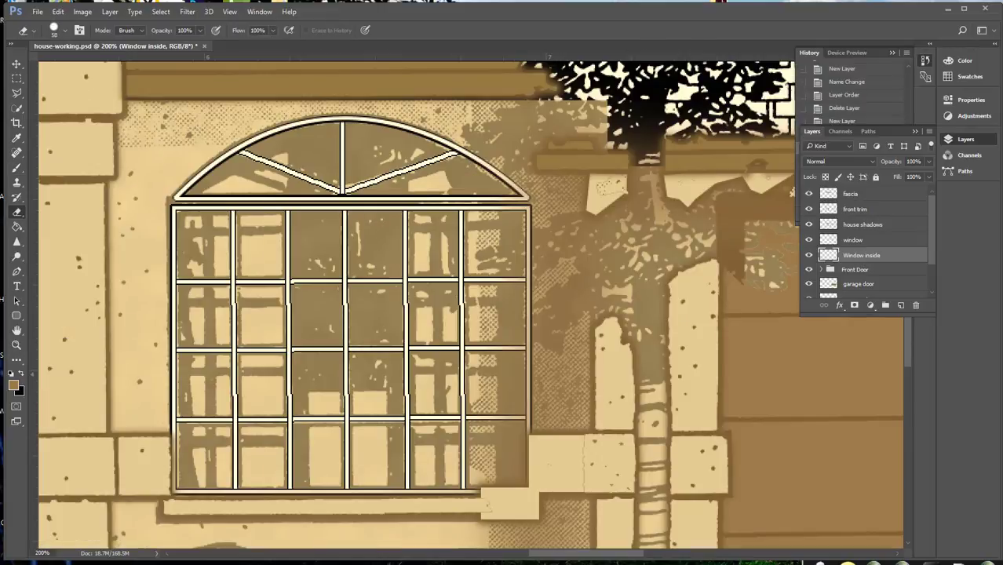
left_click(18, 95)
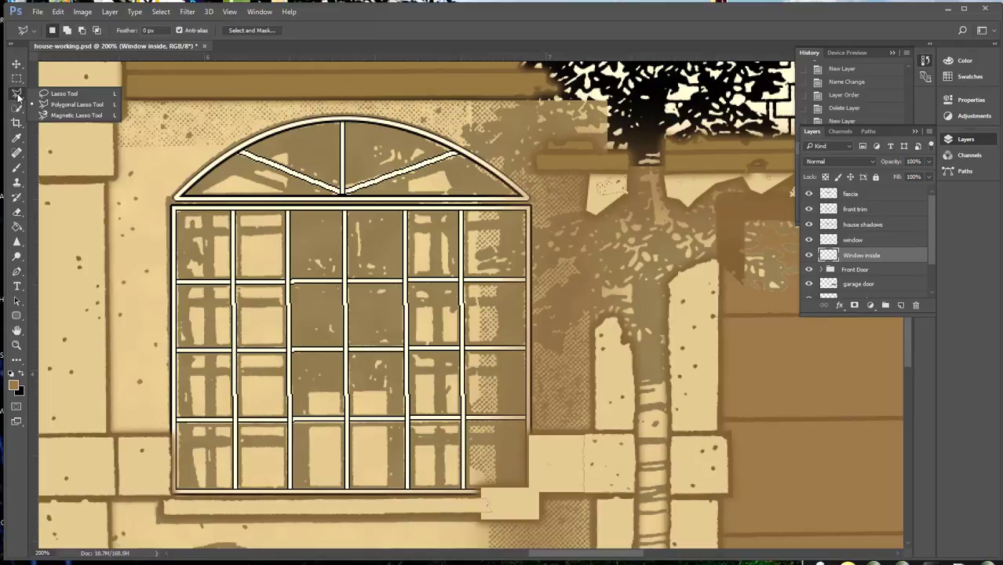
left_click(55, 106)
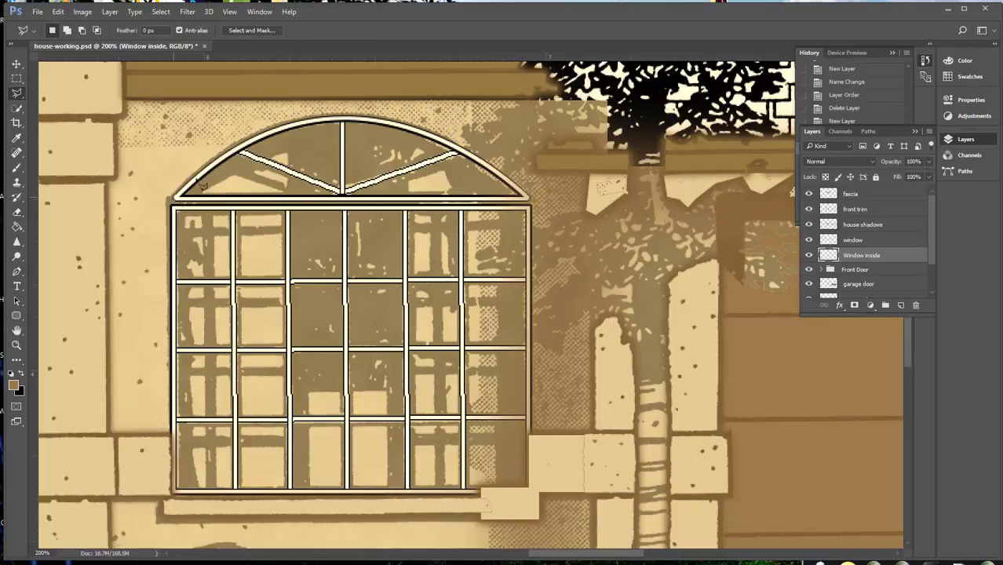
left_click(175, 196)
left_click(234, 153)
left_click(295, 125)
left_click(357, 117)
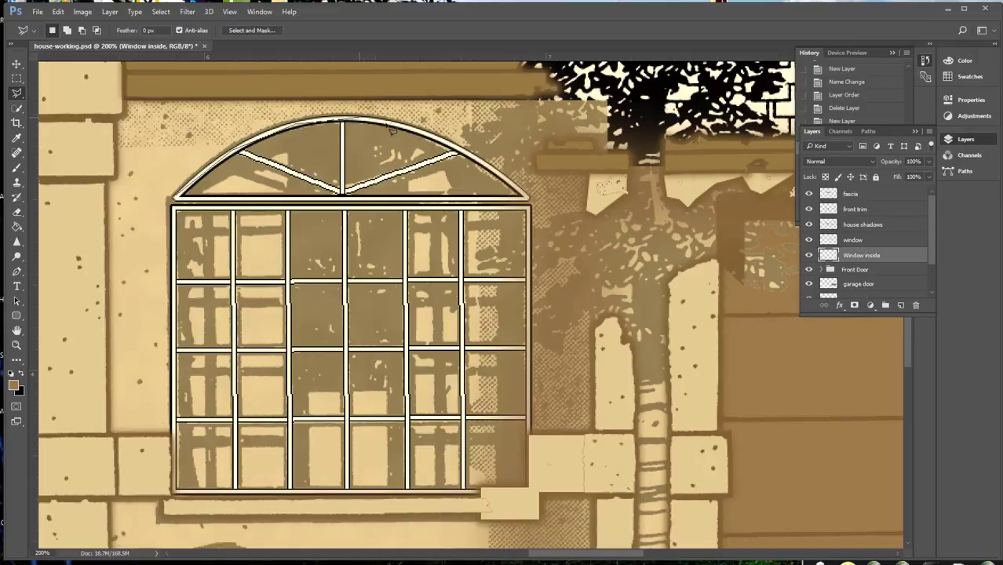
left_click(428, 136)
left_click(490, 168)
left_click(530, 197)
left_click(530, 492)
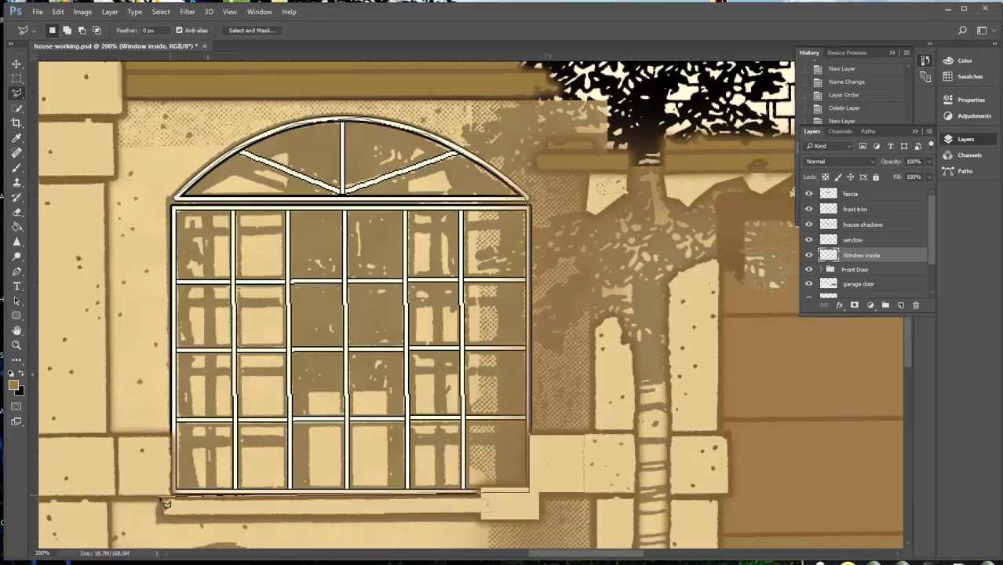
left_click(172, 493)
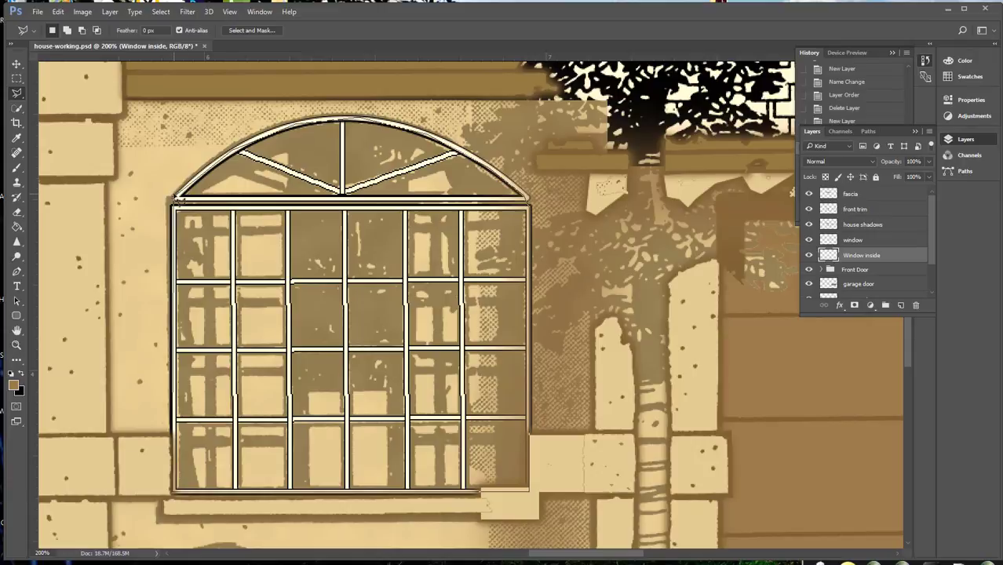
left_click(177, 202)
Fill the window selection with black, using Behind mode at 100% opacity
left_click(36, 11)
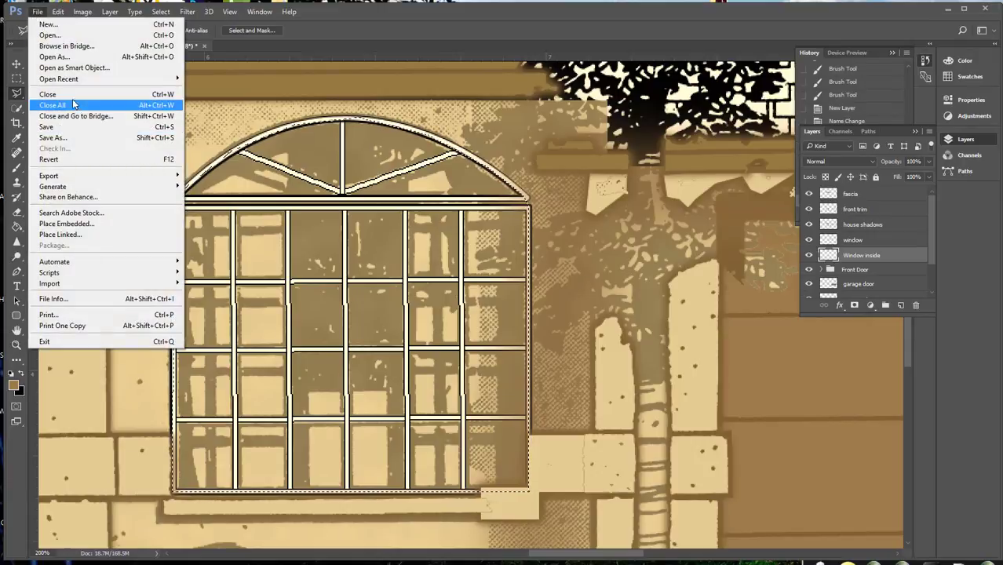
mouse_move(58, 12)
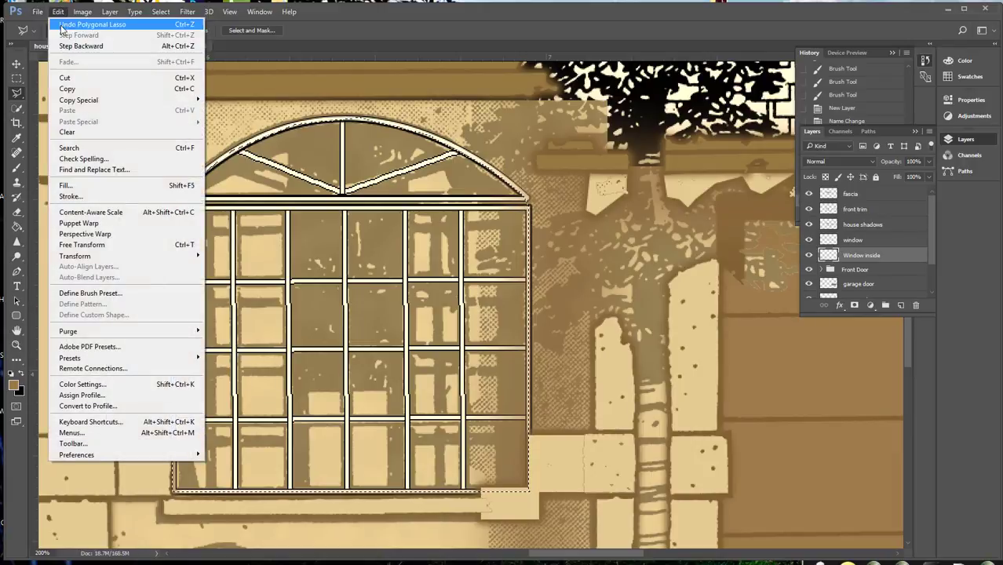
left_click(68, 185)
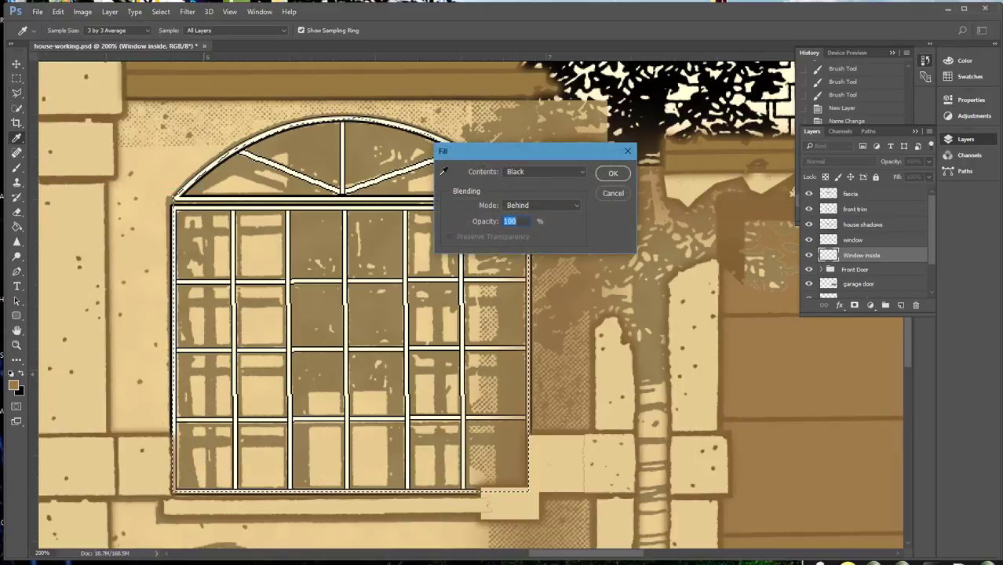
left_click(609, 174)
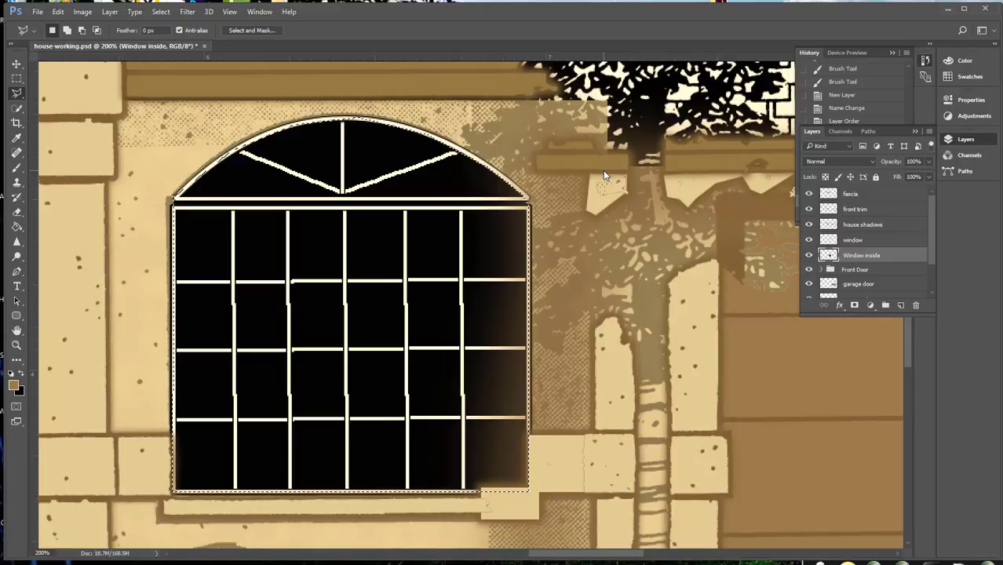
Lower the Window inside layer's opacity to 34%
left_click(926, 162)
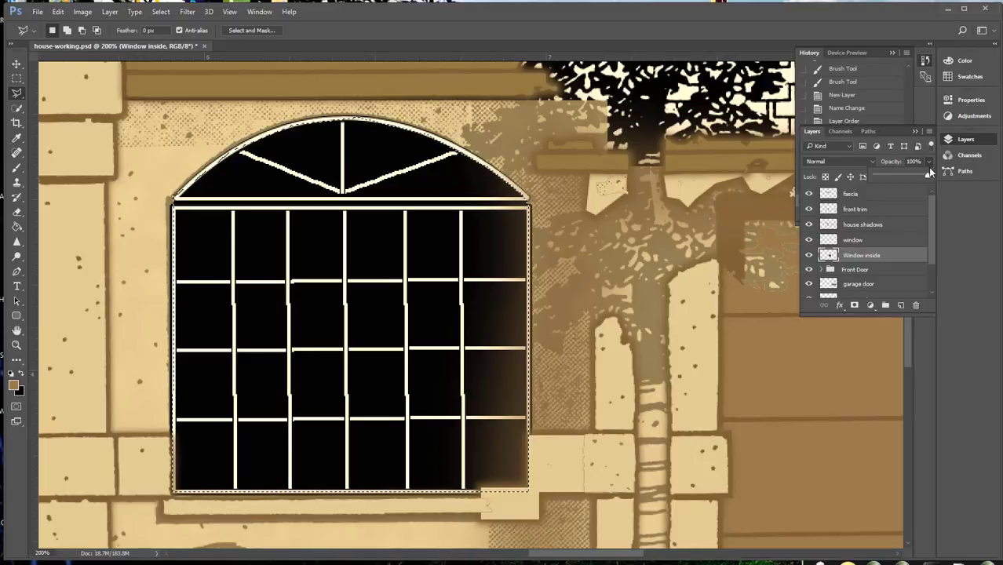
left_click_drag(925, 177, 892, 176)
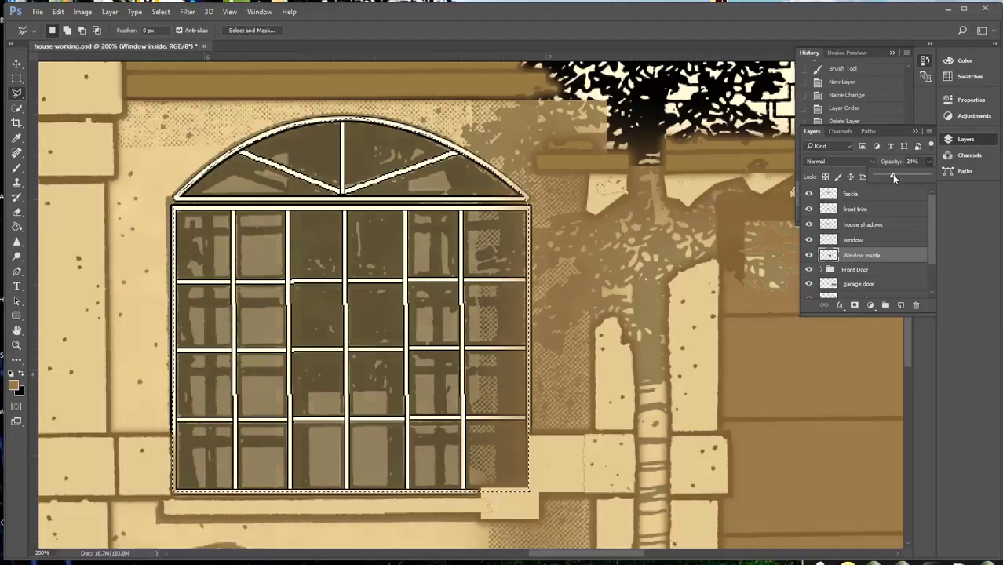
left_click(953, 264)
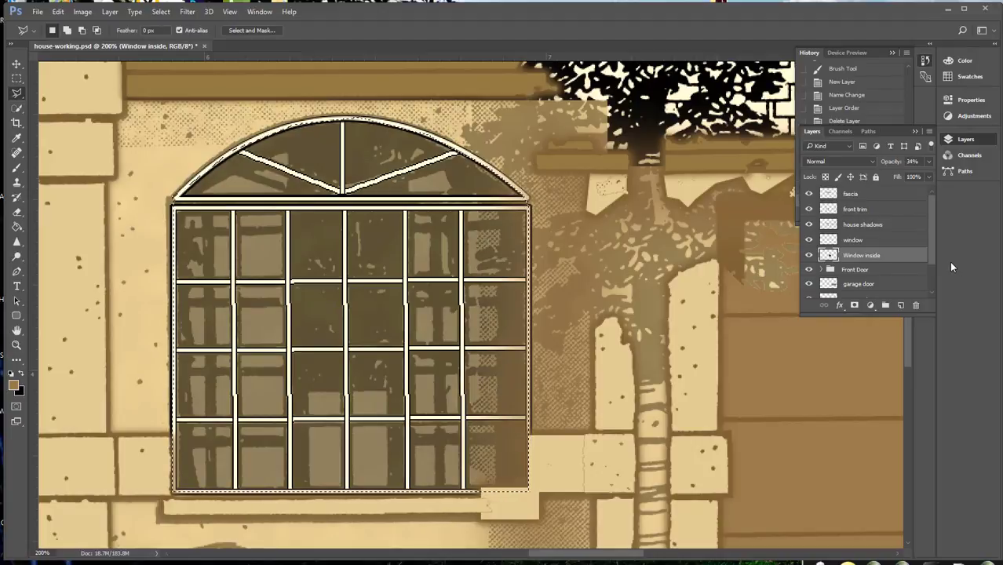
Add a new layer named "Window Shadows" directly above the Window inside layer
left_click(901, 305)
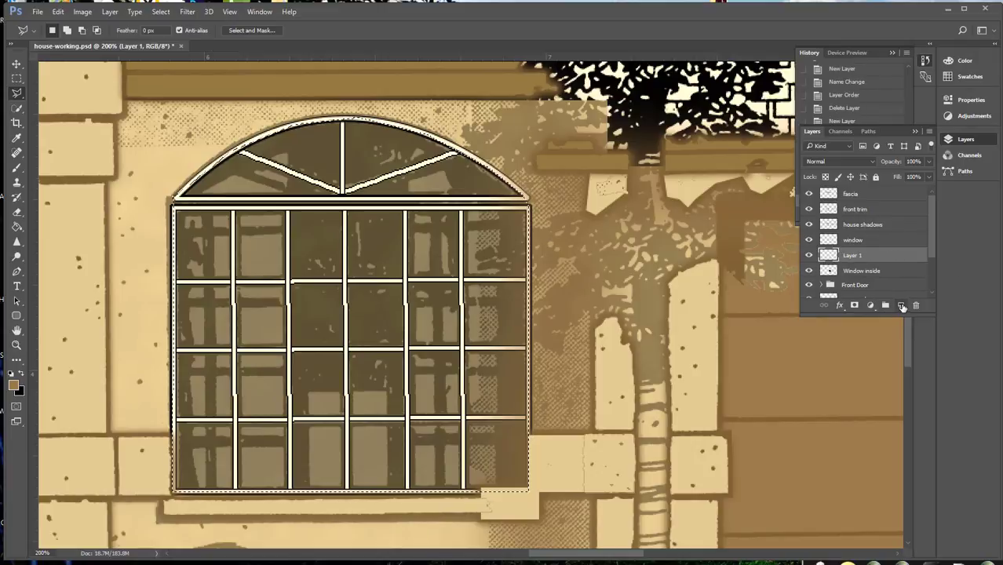
double_click(852, 256)
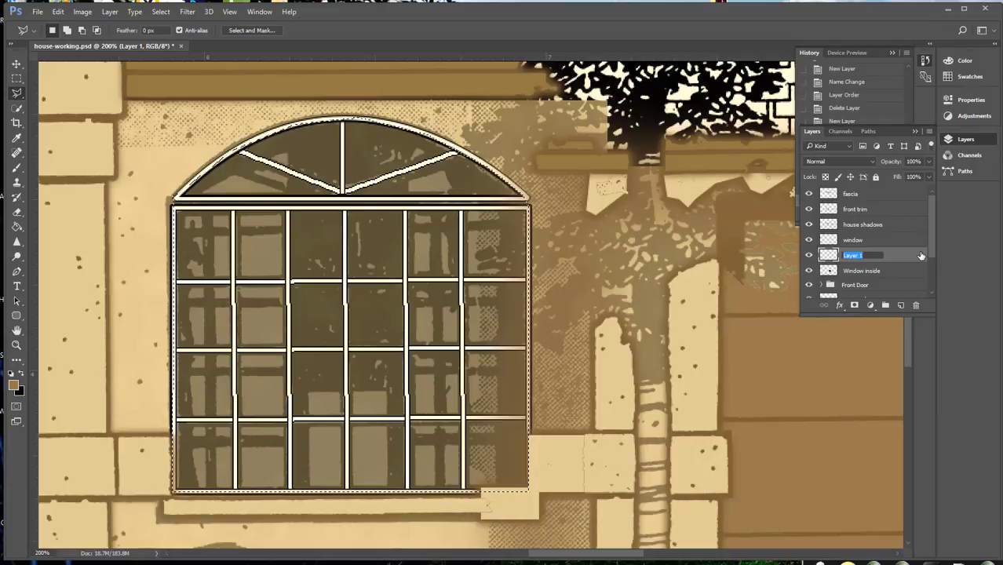
type("Window")
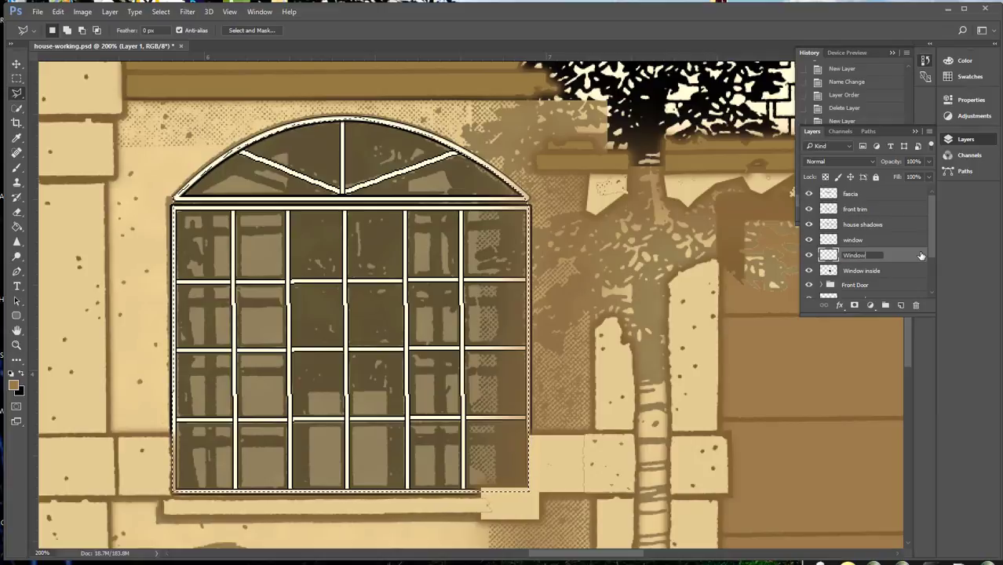
type(" Shadow")
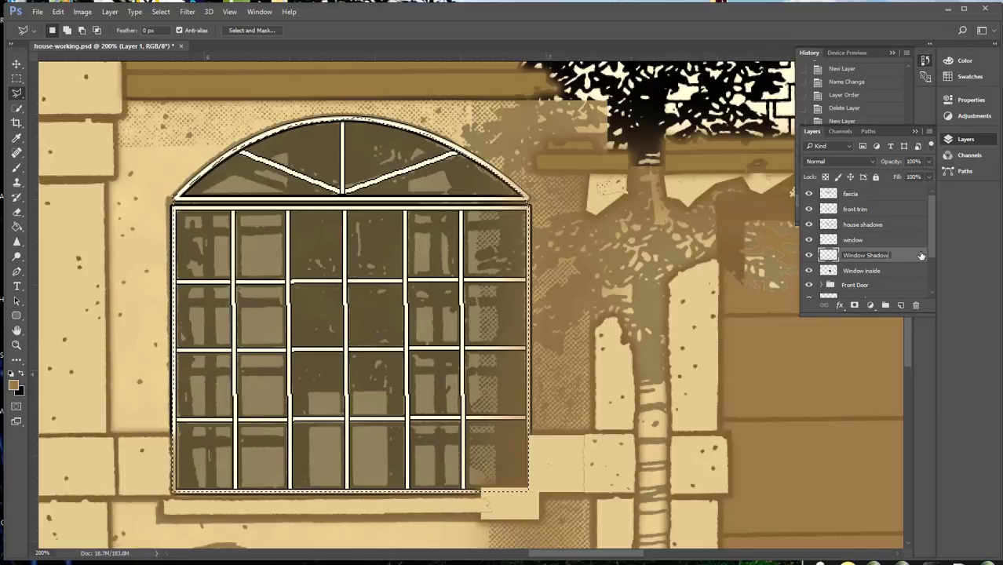
type("s")
key("Return")
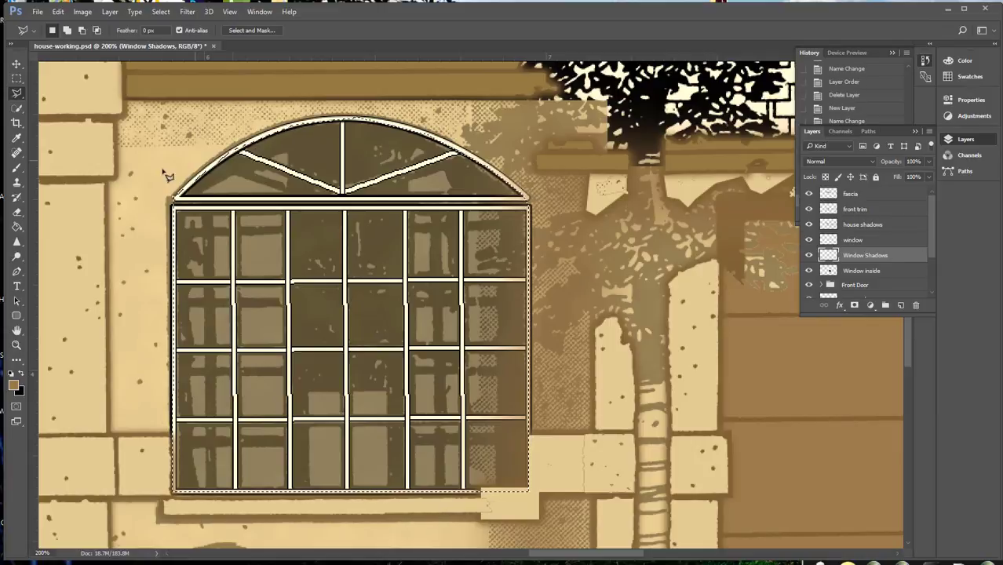
Set up a Soft Round brush at 23 px with 49% hardness in Normal blending mode
left_click(16, 168)
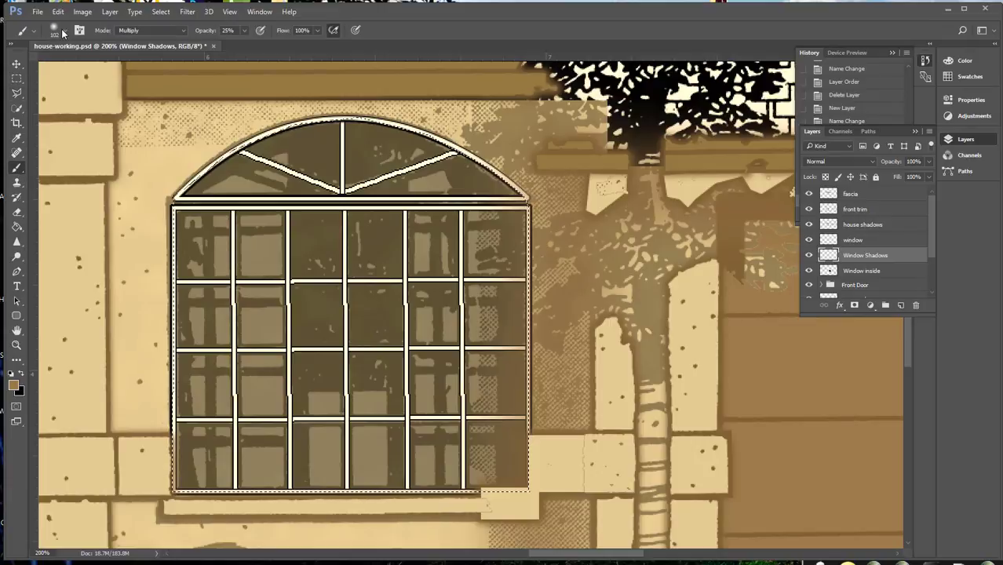
left_click(65, 32)
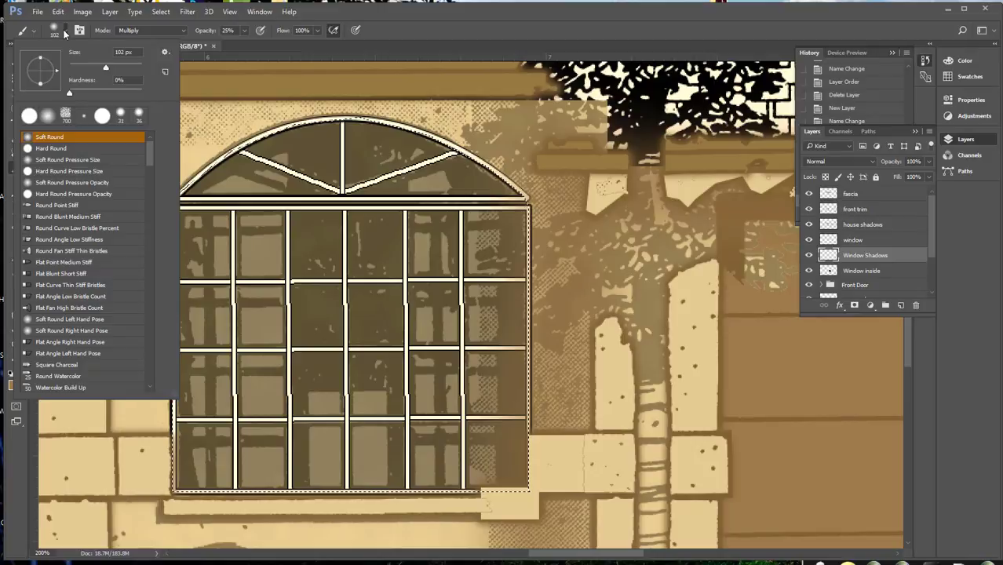
left_click(52, 138)
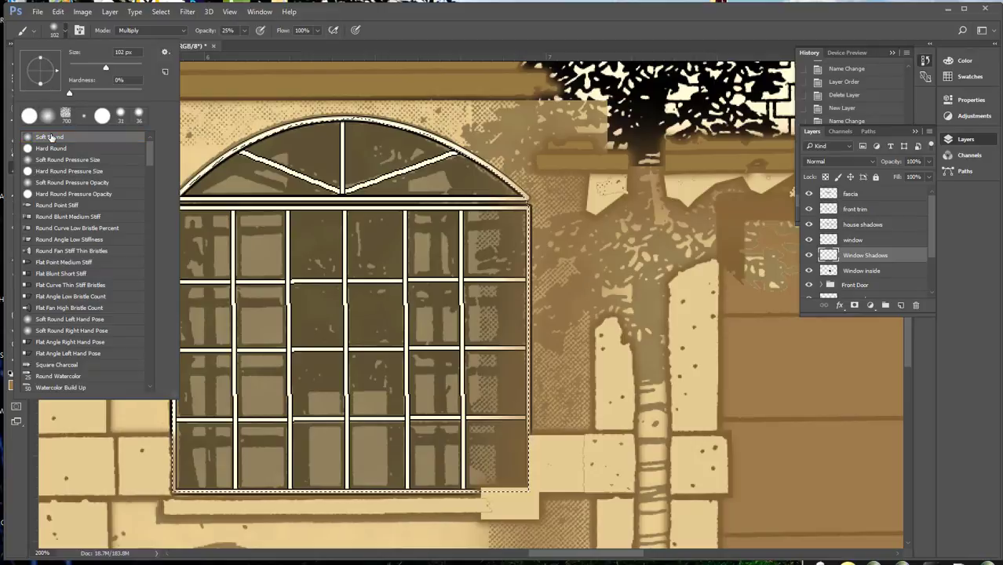
mouse_move(104, 69)
left_mouse_down()
mouse_move(77, 70)
mouse_move(106, 98)
left_mouse_up()
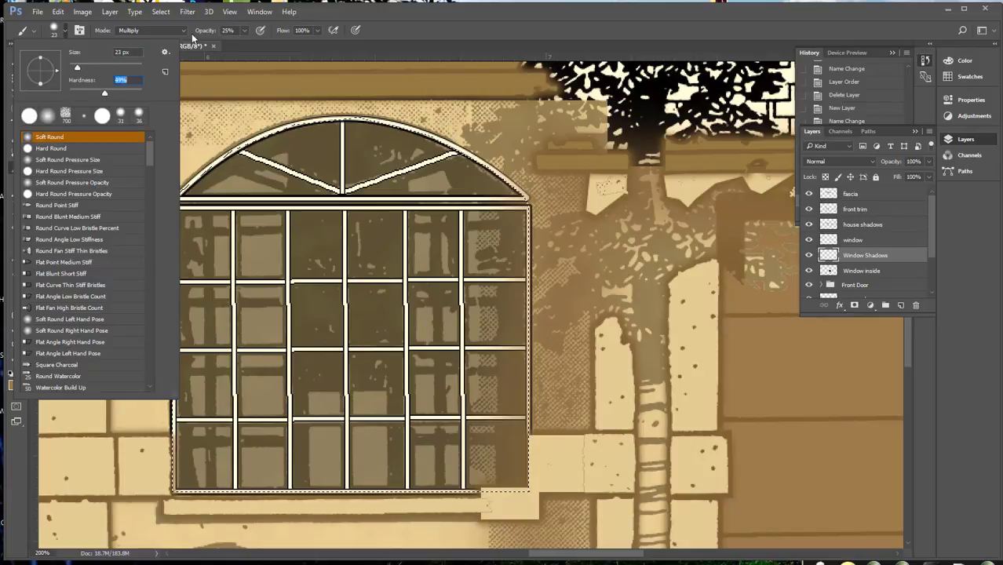
left_click(153, 30)
left_click(153, 40)
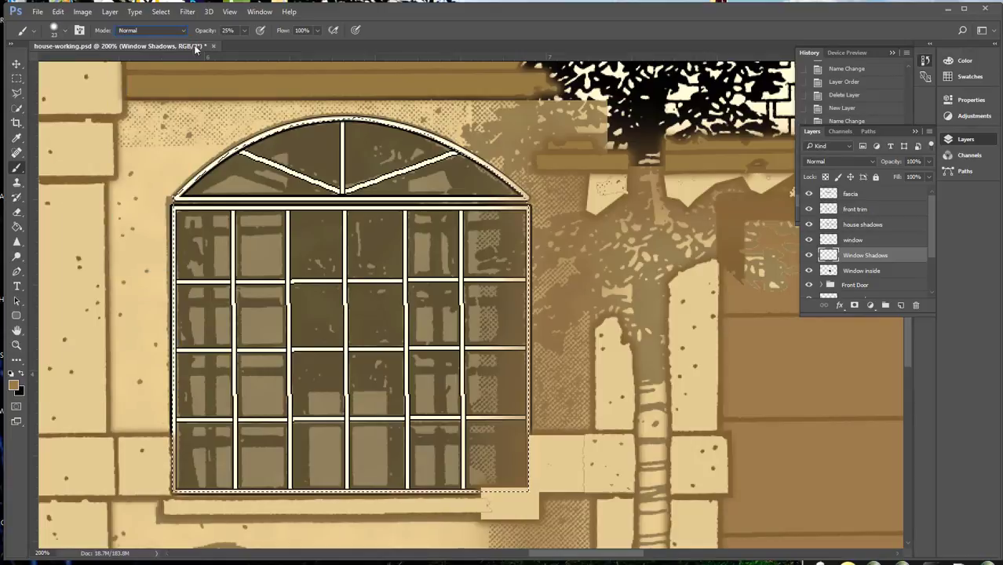
Set the brush opacity to 100% and its flow to 24%
left_click(245, 32)
left_click_drag(245, 46, 299, 61)
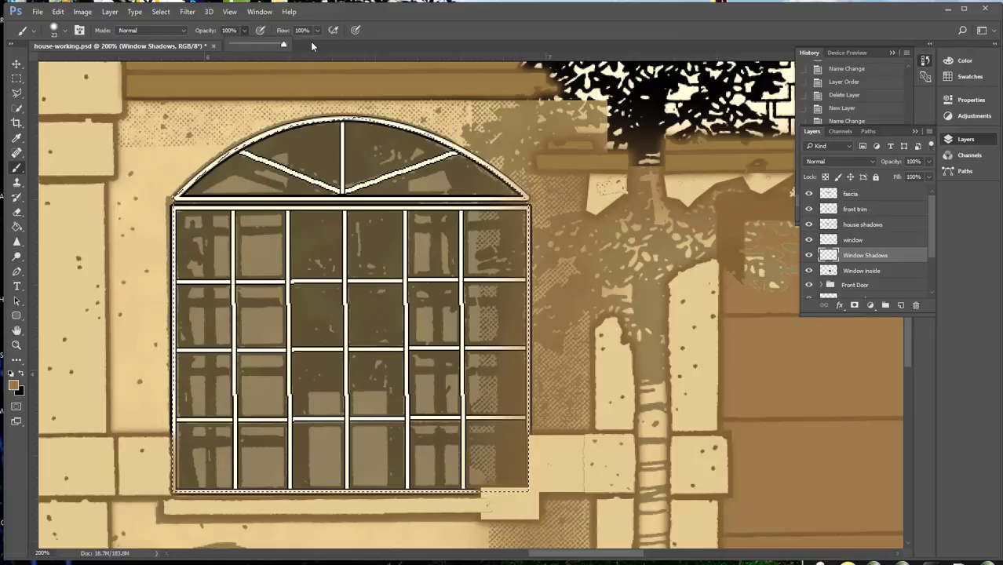
left_click(317, 29)
left_click_drag(313, 45, 284, 46)
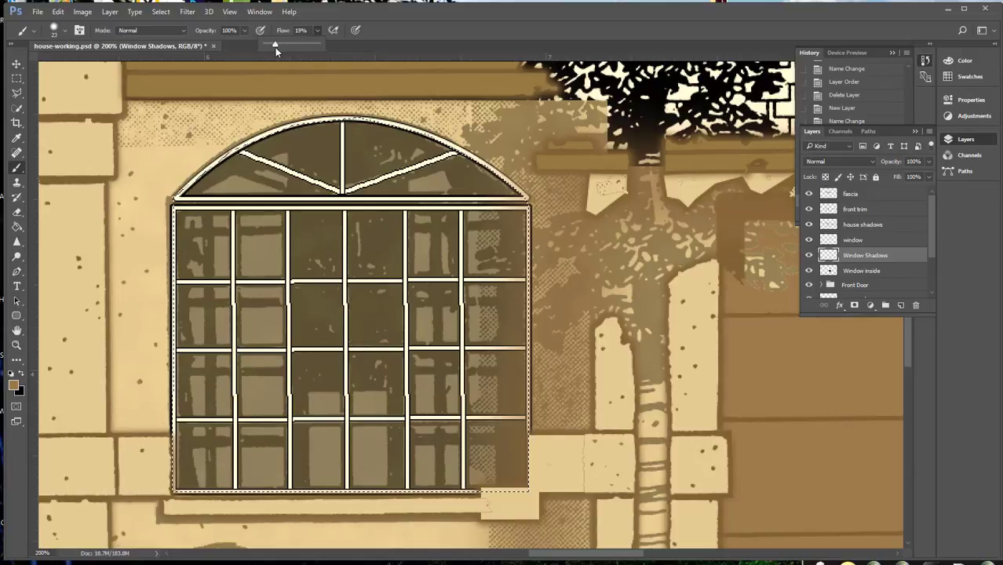
left_click_drag(274, 47, 277, 47)
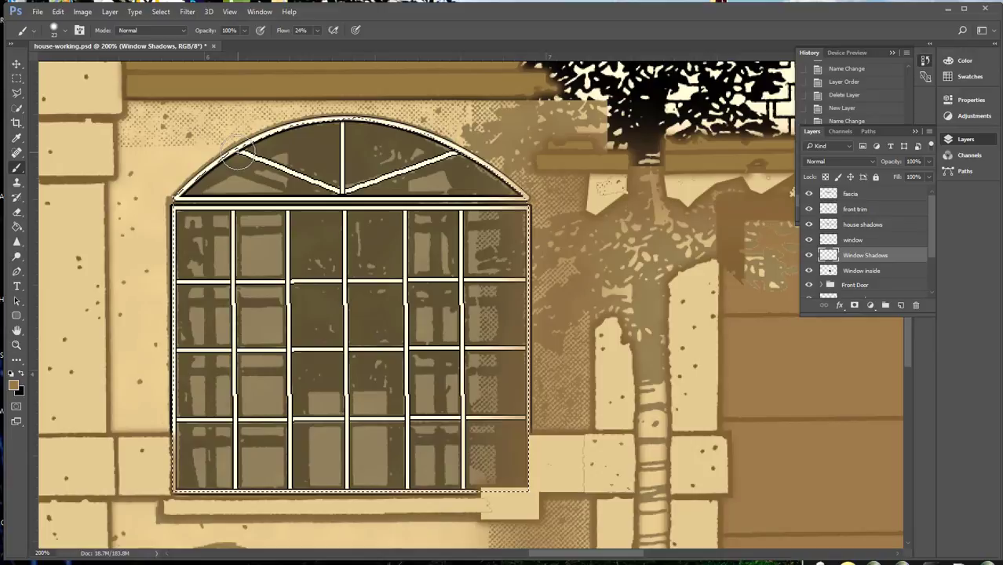
Make black the foreground colour and set the brush size to 10 px
left_click(238, 152)
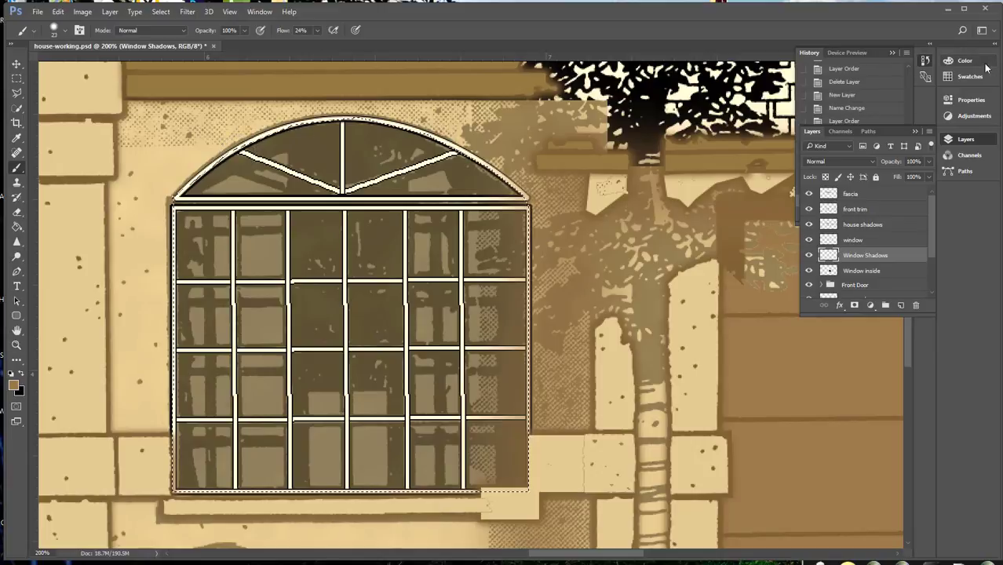
left_click(68, 33)
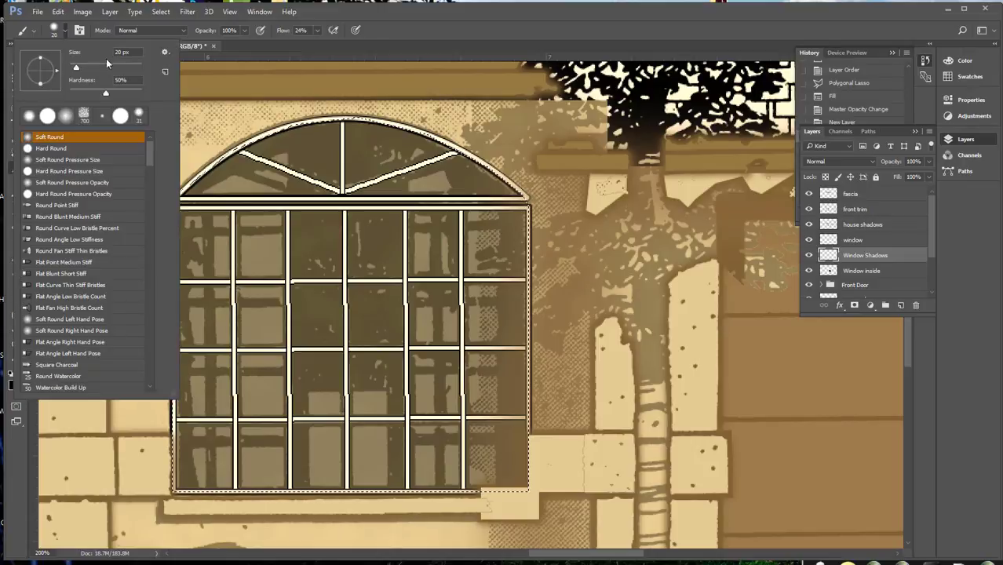
left_click(120, 52)
type("10")
key("Return")
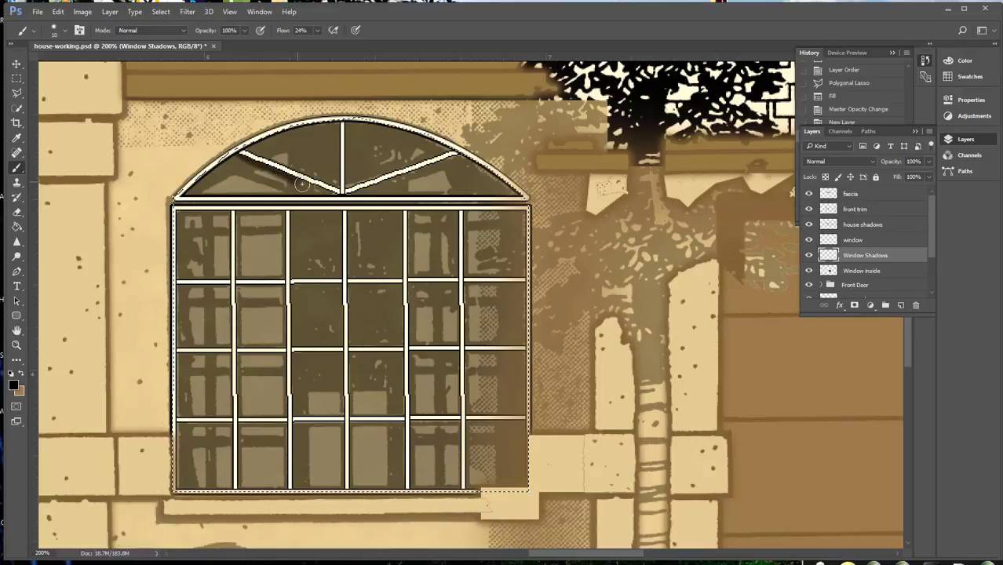
Paint soft black shadows along the diagonal and vertical bars in the window's arch on the Window Shadows layer
left_click_drag(330, 194, 338, 195)
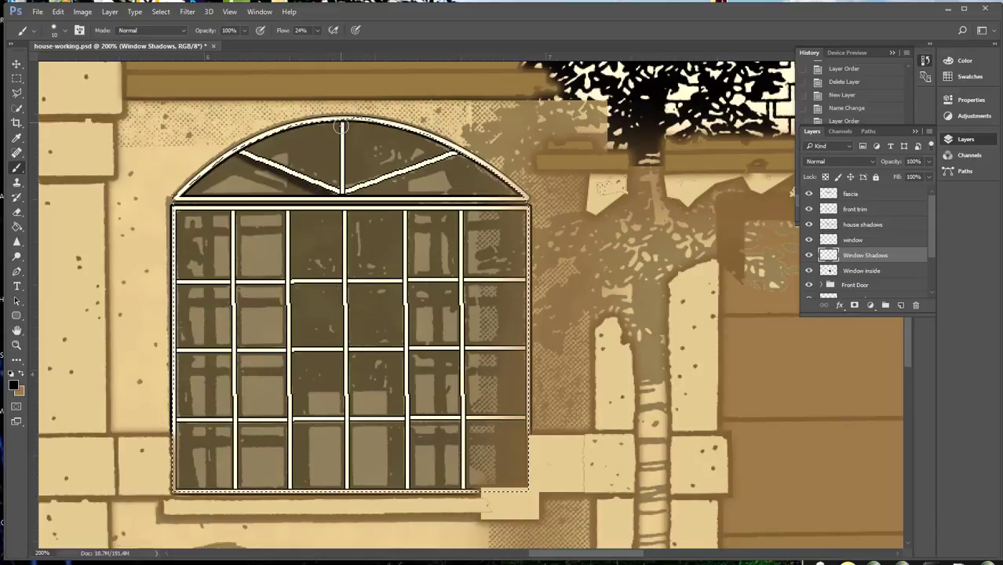
left_click(340, 192)
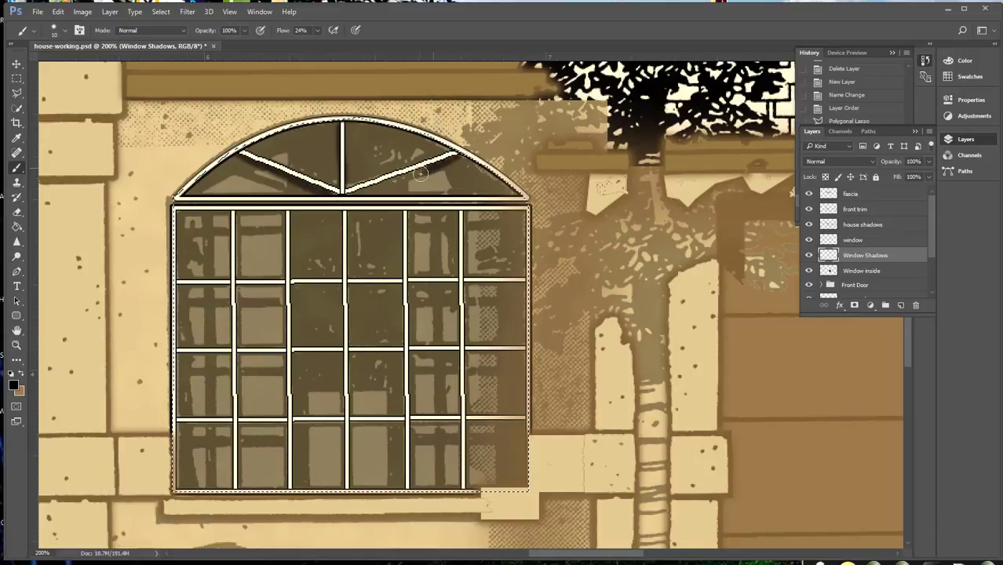
left_click_drag(351, 195, 347, 195)
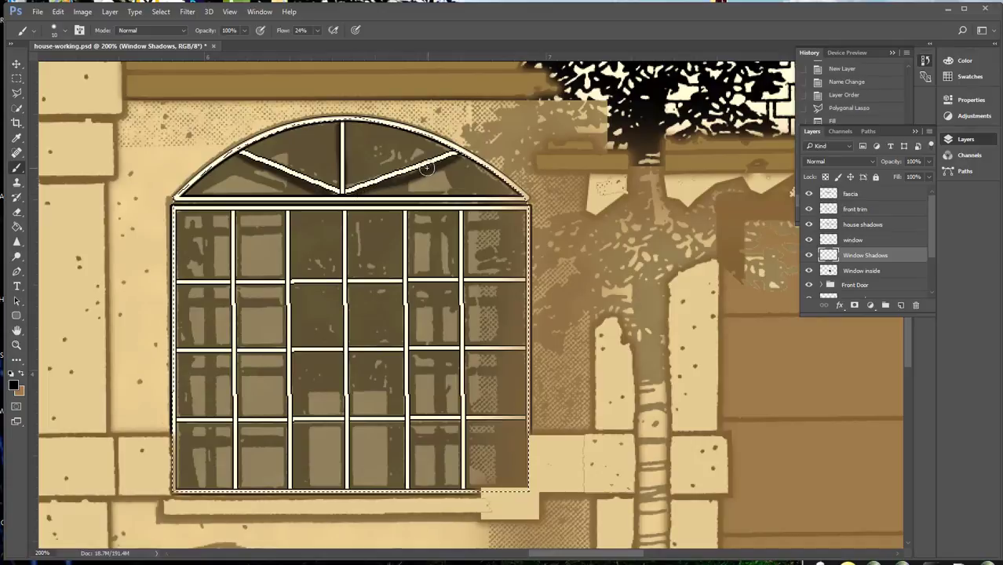
left_click_drag(426, 172, 378, 190)
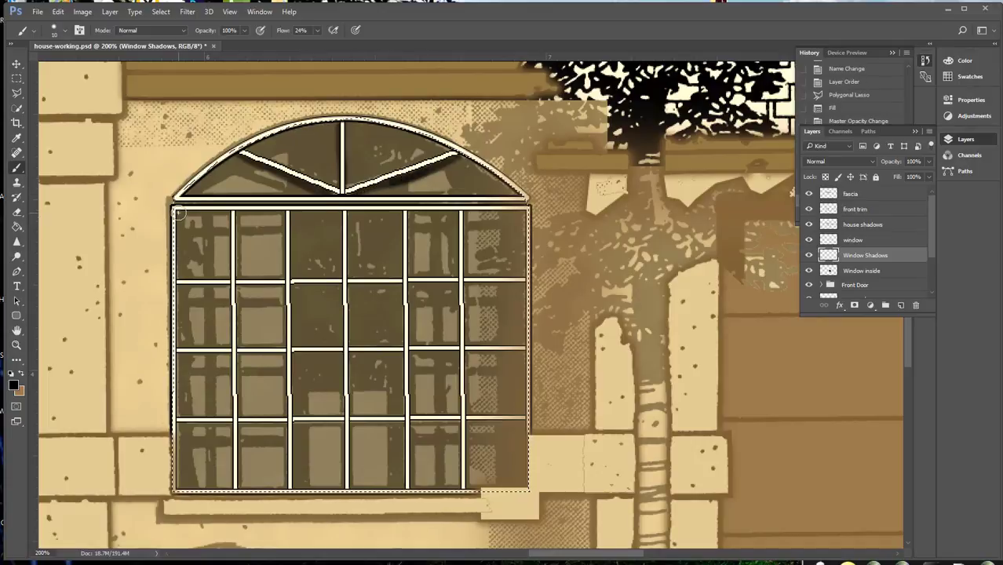
Paint soft black shadows beneath the horizontal bars of the window's rectangular grid
left_click_drag(480, 218, 417, 212)
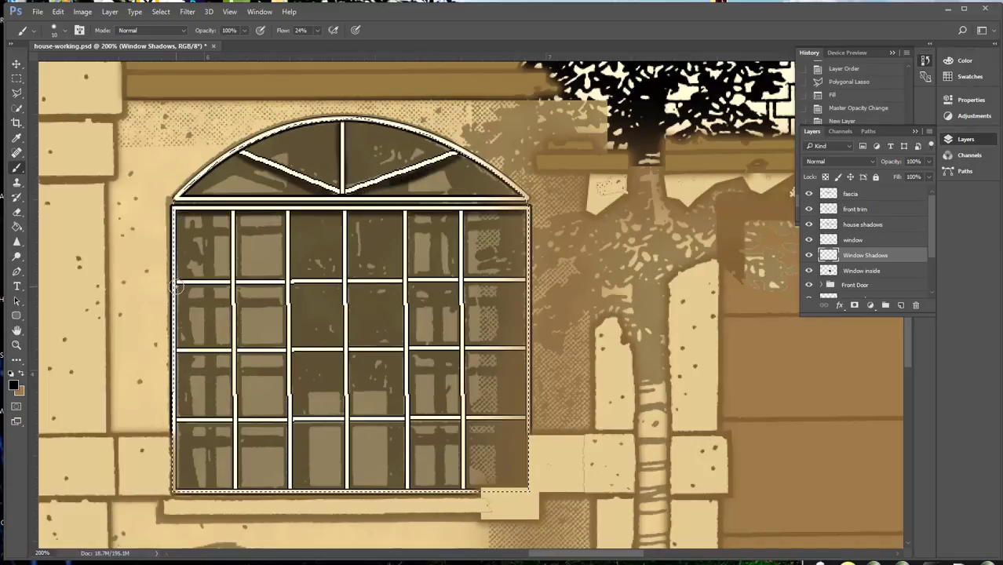
left_click_drag(500, 283, 526, 284)
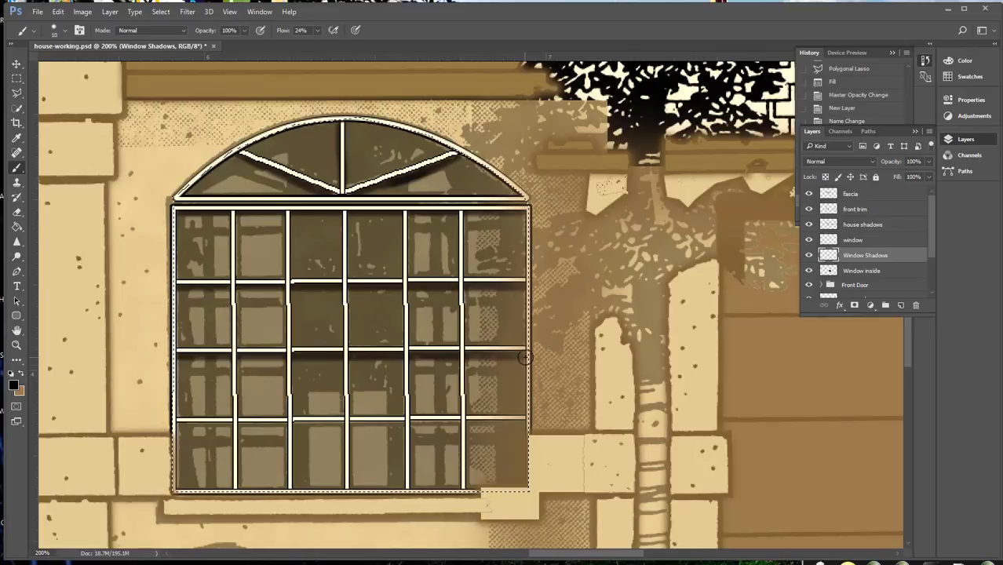
left_click_drag(525, 357, 527, 357)
left_click_drag(533, 418, 509, 417)
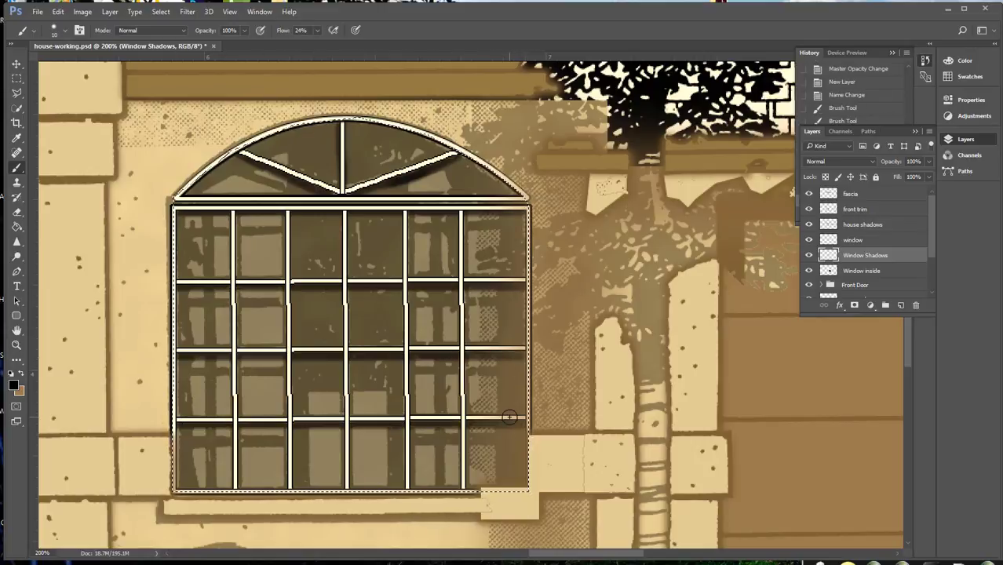
Paint soft black shadows along the left side of the grid's vertical bars
left_click_drag(227, 420, 229, 487)
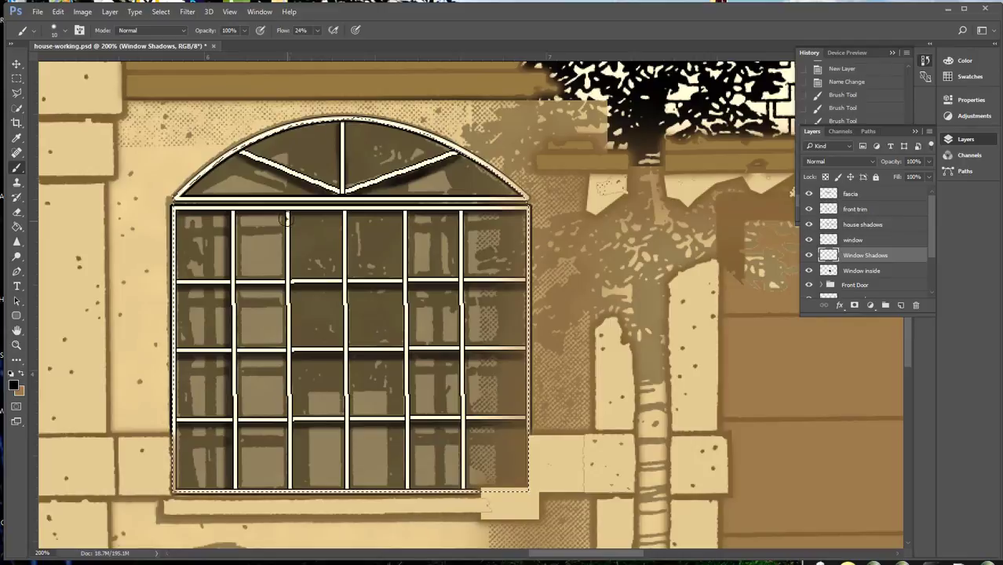
left_click_drag(284, 212, 285, 237)
mouse_move(294, 453)
left_mouse_down()
mouse_move(293, 487)
mouse_move(336, 488)
left_mouse_up()
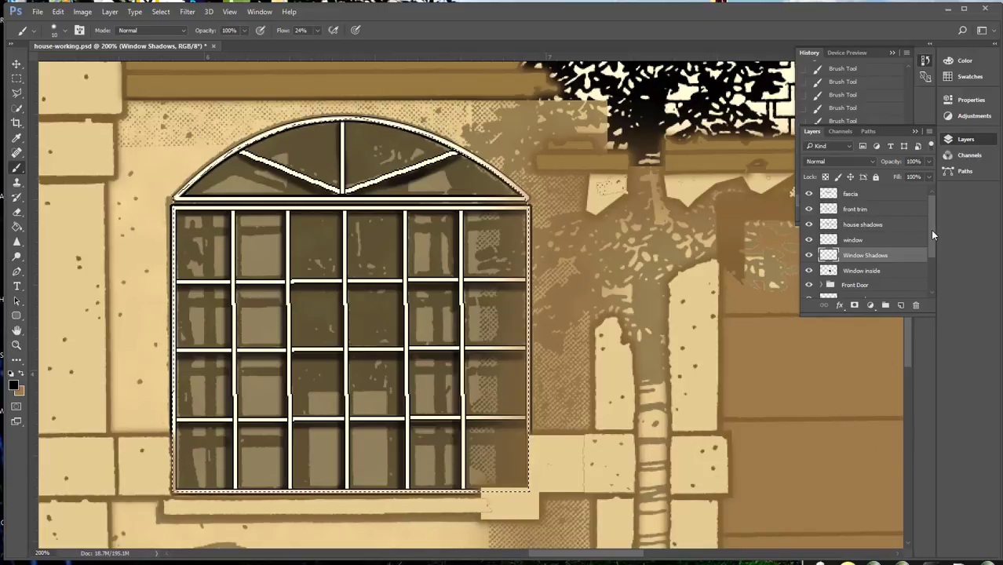
Raise the Walls layer's opacity to 100%
left_click_drag(887, 315, 872, 425)
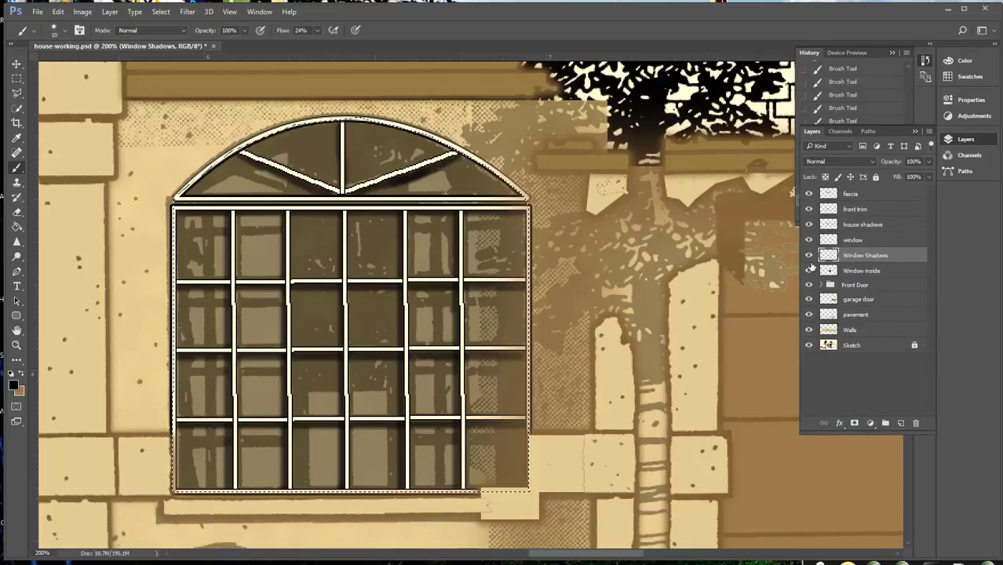
left_click(859, 331)
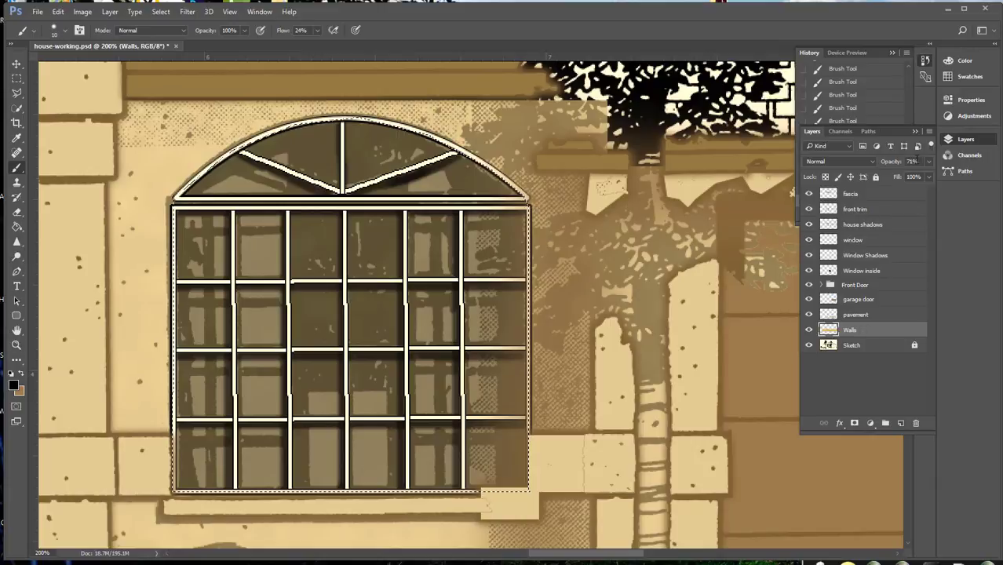
left_click(931, 162)
left_click_drag(915, 175, 928, 175)
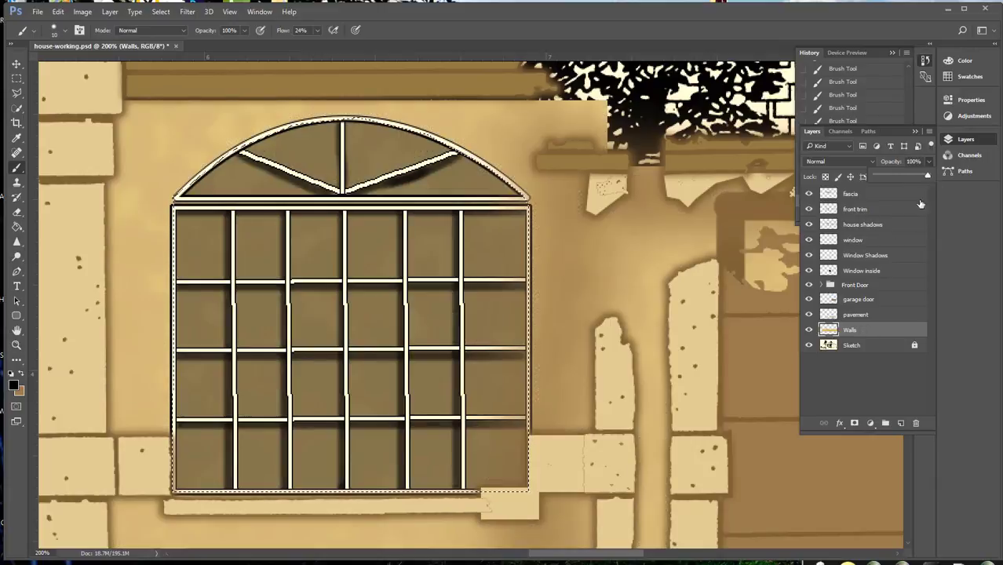
Clear the selection around the arched window
left_click(550, 431, "alt")
left_click(564, 421, "alt")
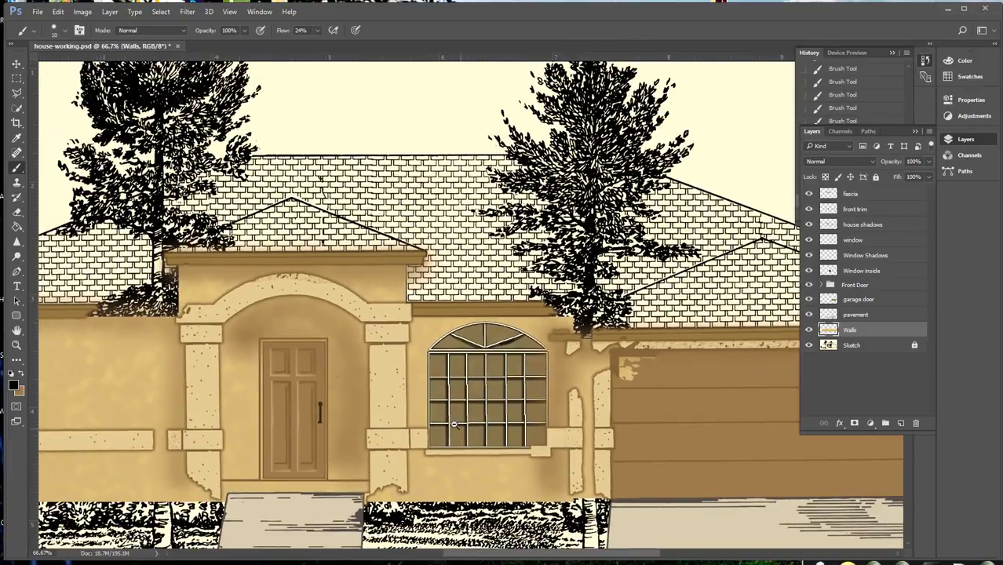
left_click(453, 424, "alt")
key("ctrl+d")
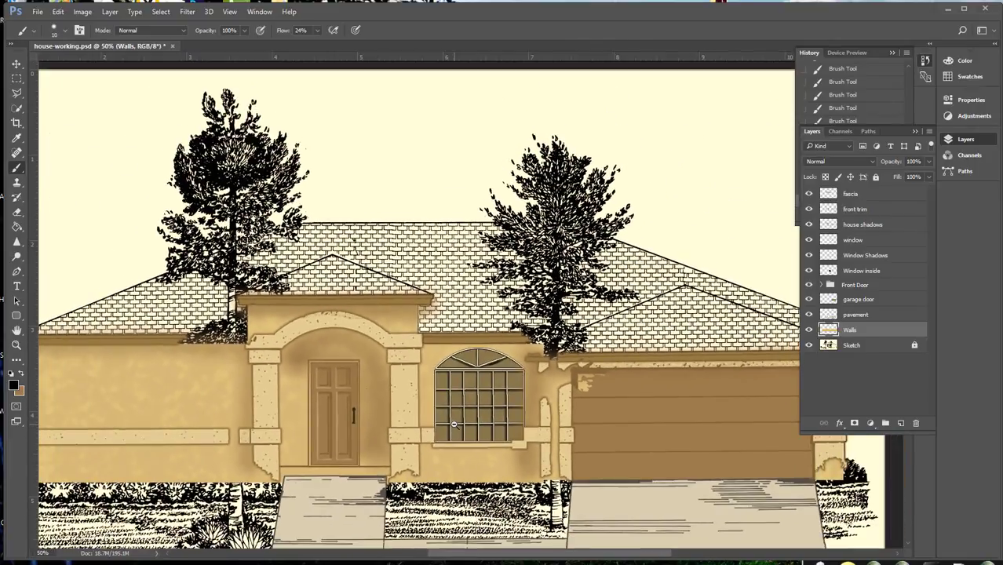